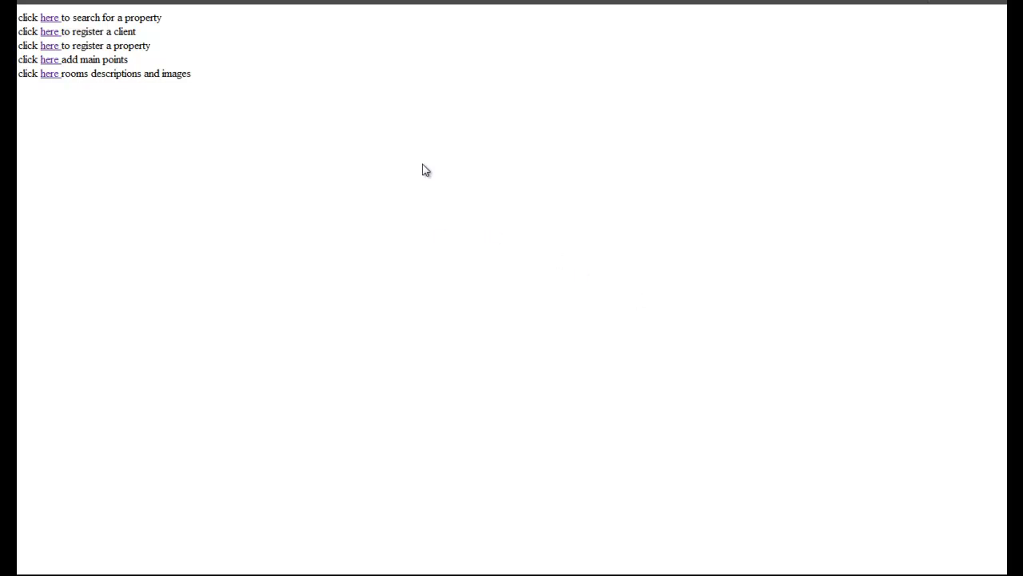
Start a property search for residential homes in Lostock priced £150,000–£750,000
left_click(38, 16)
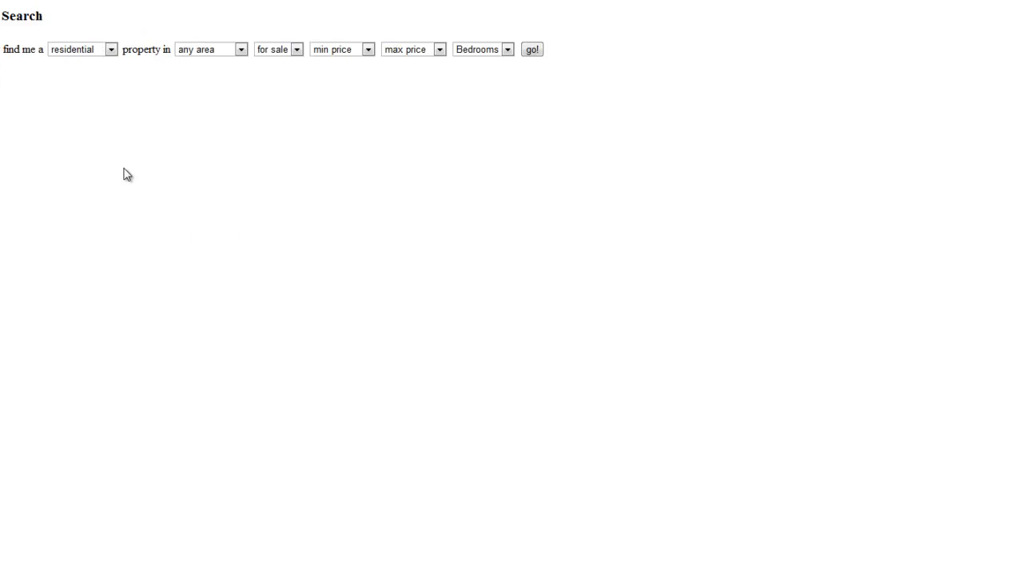
left_click(114, 51)
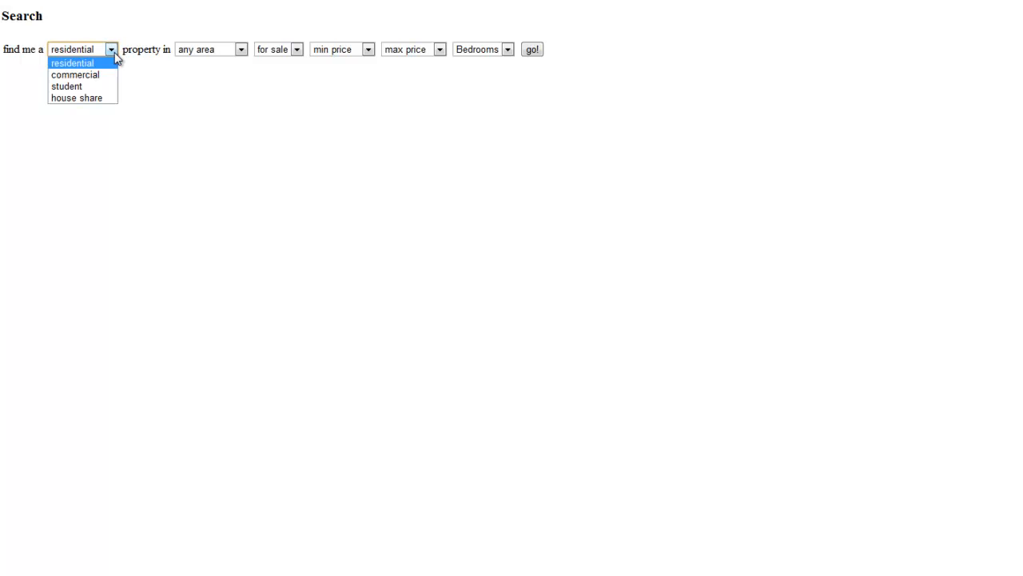
left_click(110, 66)
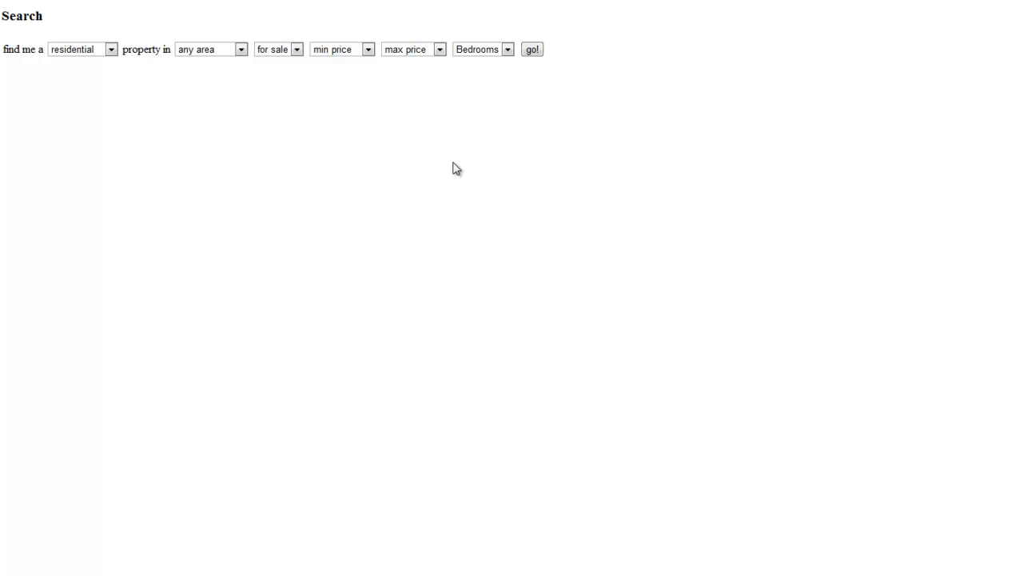
left_click(241, 50)
left_click(220, 74)
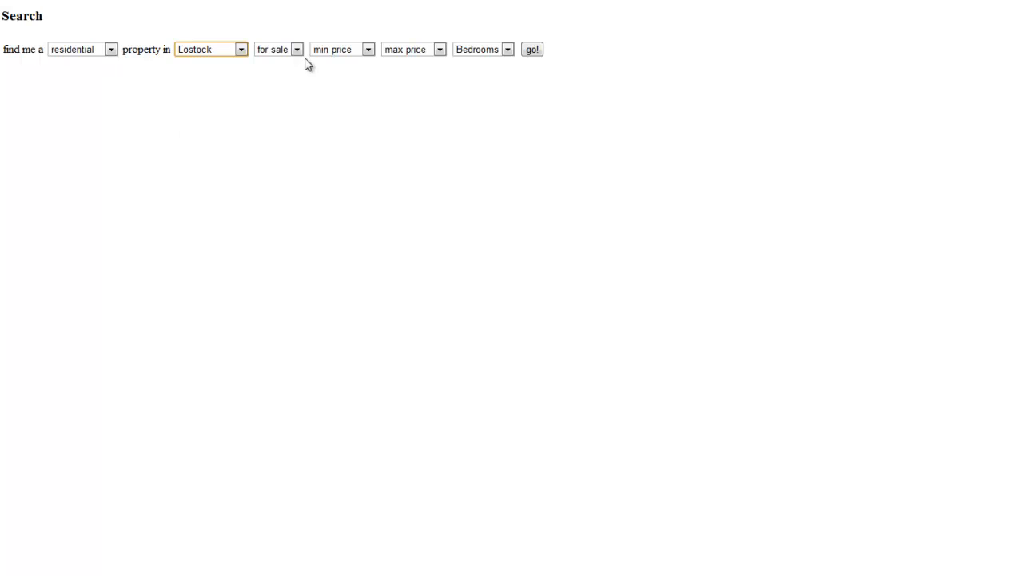
left_click(369, 50)
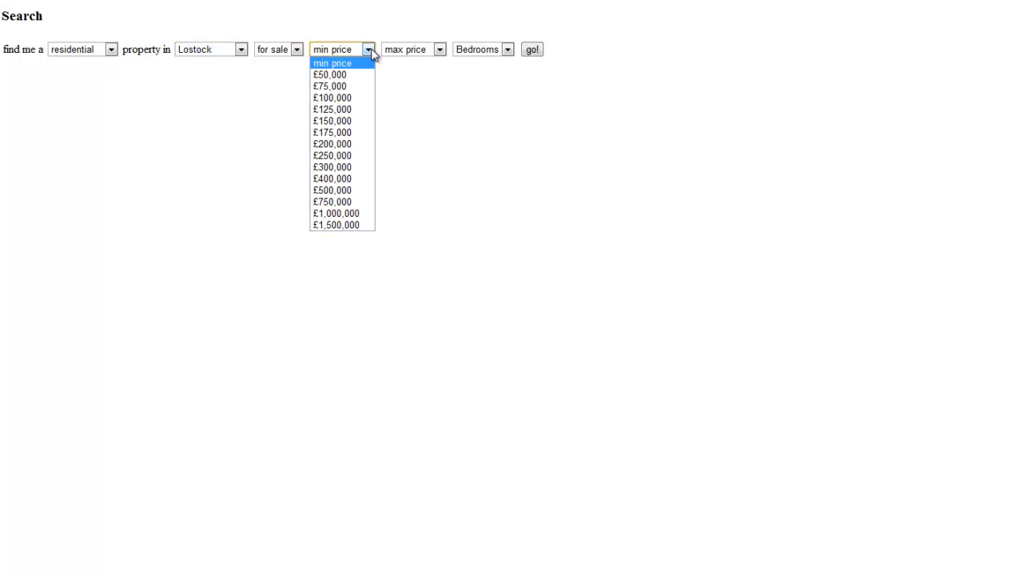
left_click(336, 120)
left_click(438, 50)
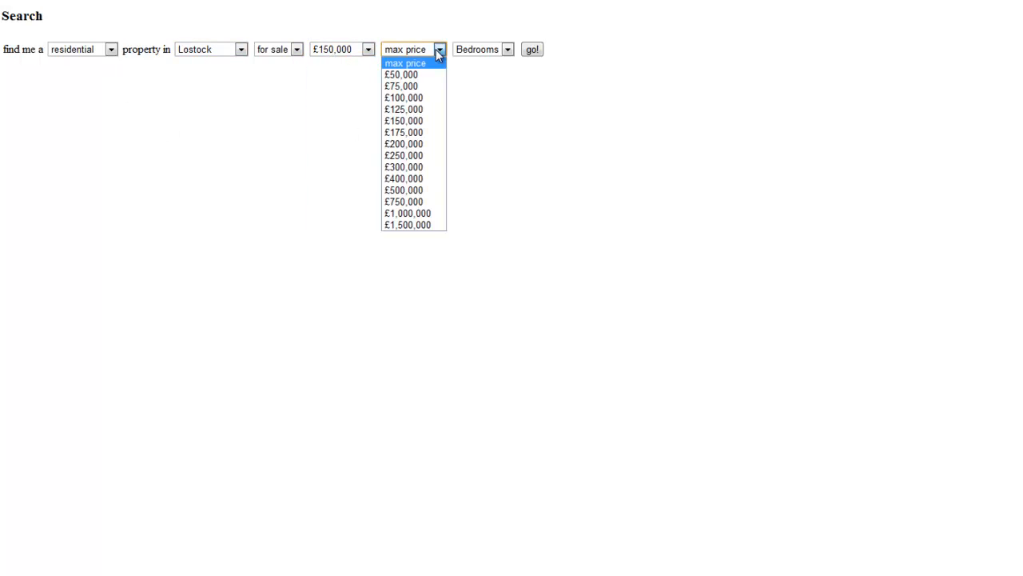
left_click(408, 202)
Try a monthly rent range of £1000 to £1250 instead
left_click(296, 51)
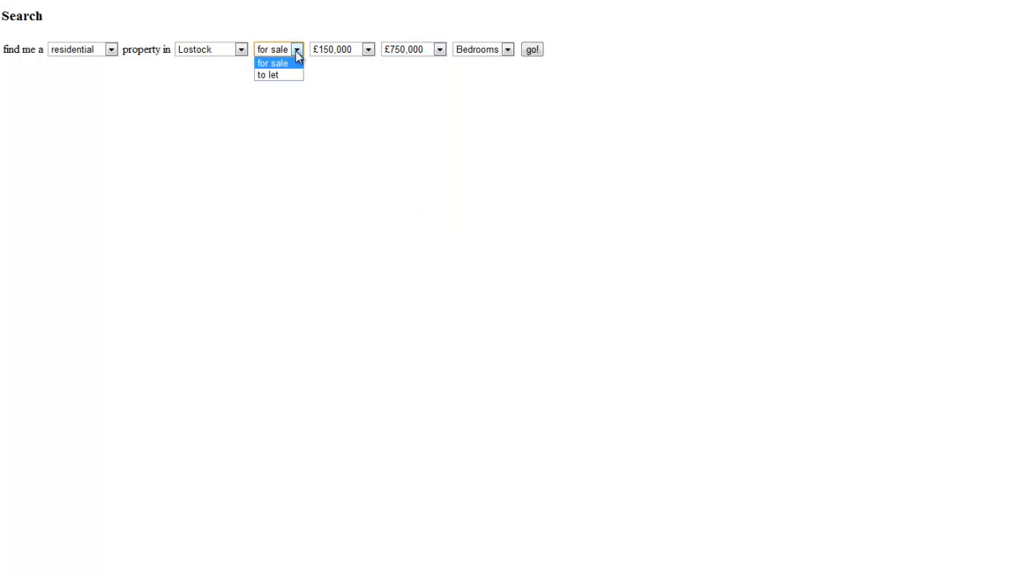
left_click(361, 50)
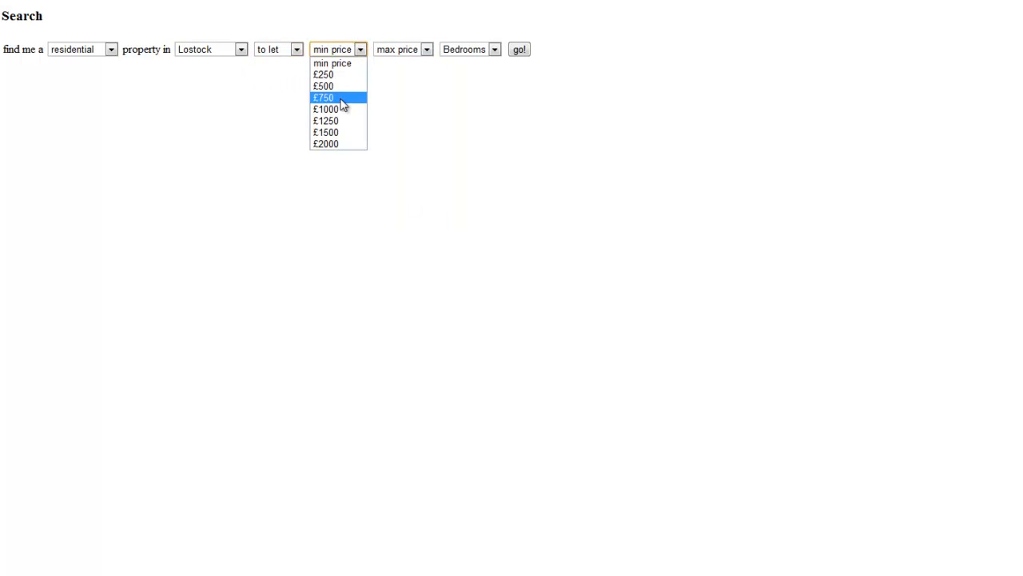
left_click(342, 108)
left_click(427, 50)
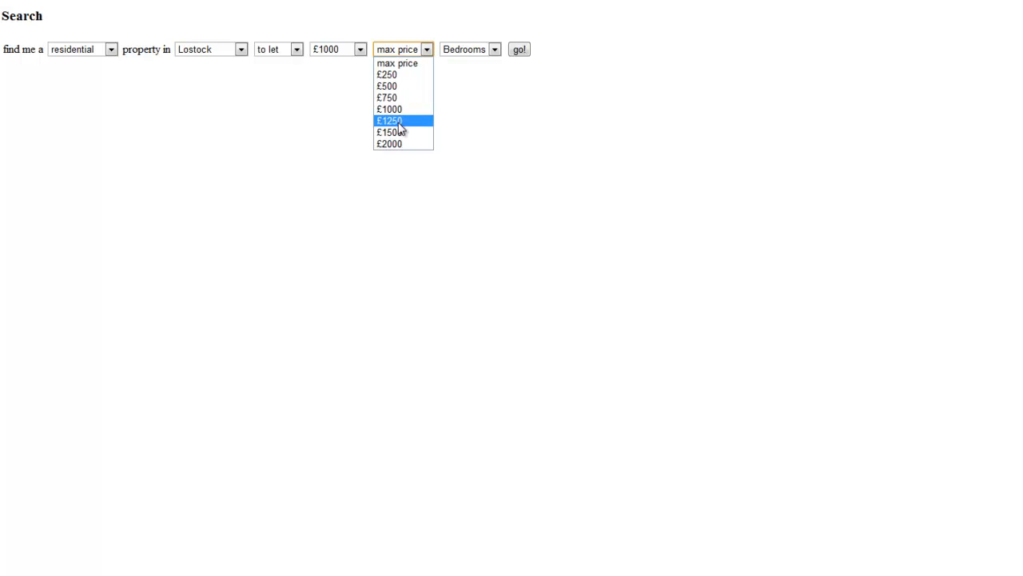
left_click(391, 119)
Search for-sale homes at £175,000–£200,000 with 4 bedrooms, then leave the results
left_click(297, 51)
left_click(275, 64)
left_click(368, 50)
left_click(356, 131)
left_click(439, 50)
left_click(439, 120)
left_click(507, 49)
left_click(486, 108)
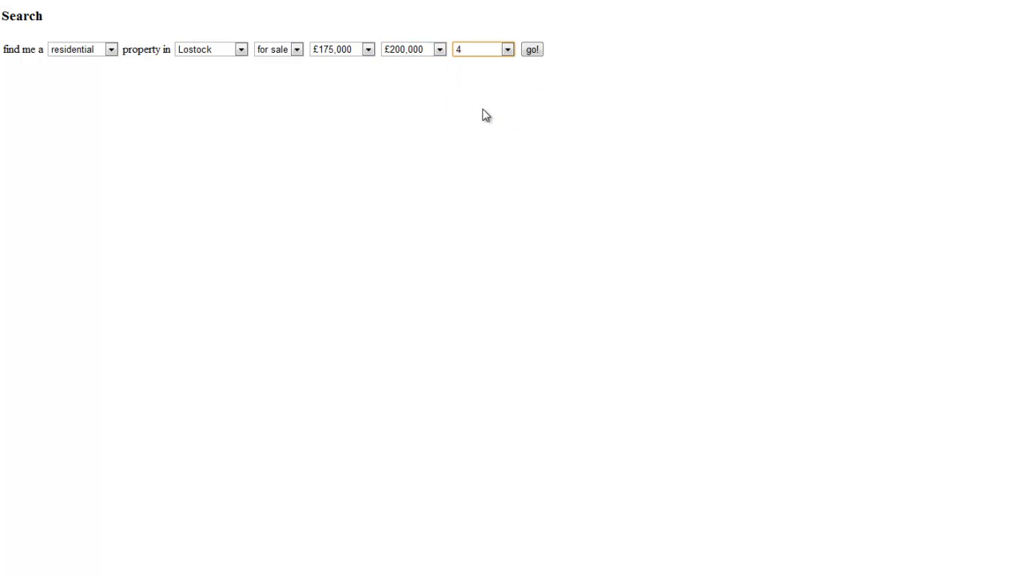
left_click(533, 50)
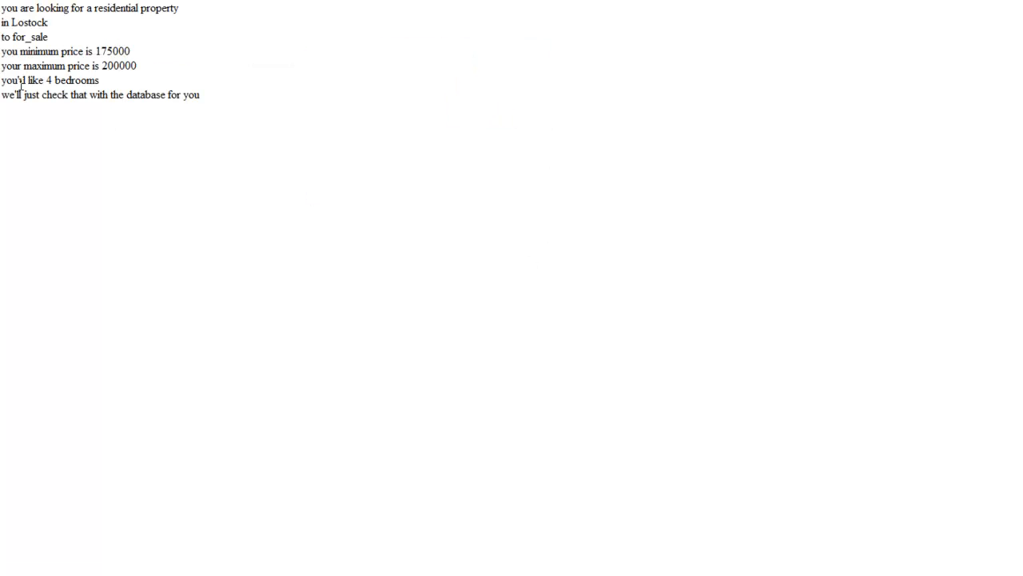
left_click(24, 0)
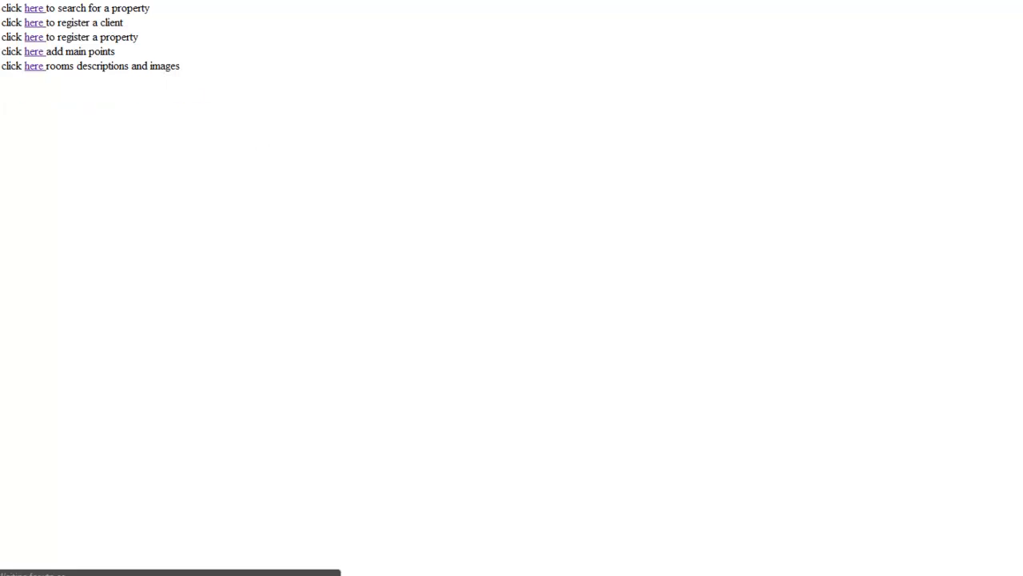
On the client registration form, enter the client's forename and surname, with company N/A
left_click(36, 29)
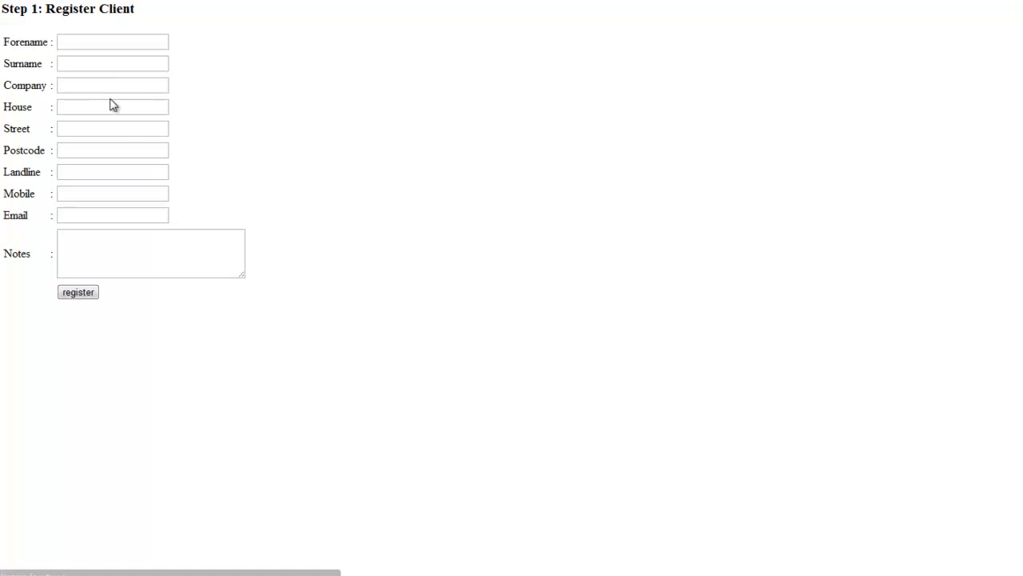
left_click(123, 45)
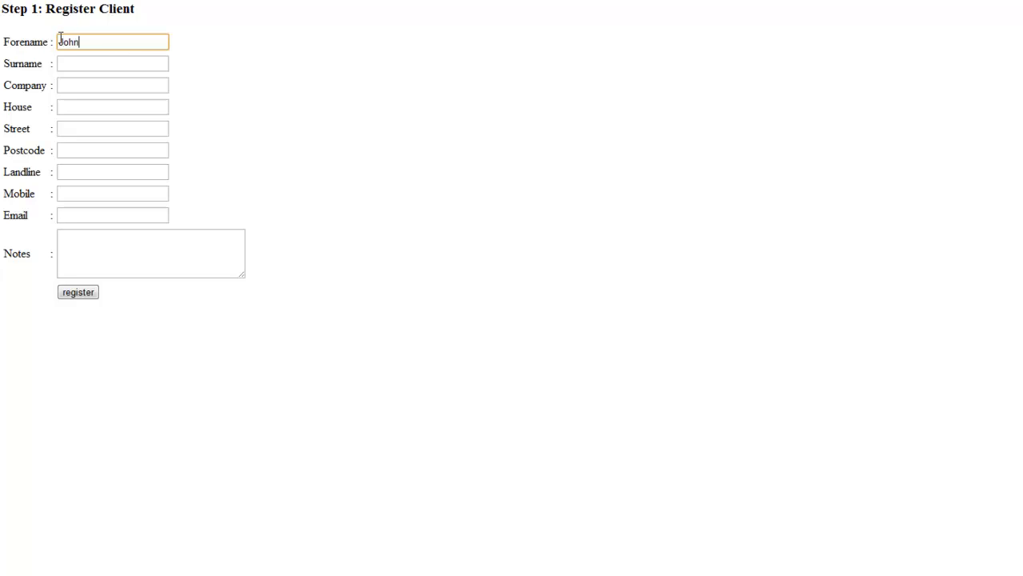
key("Tab")
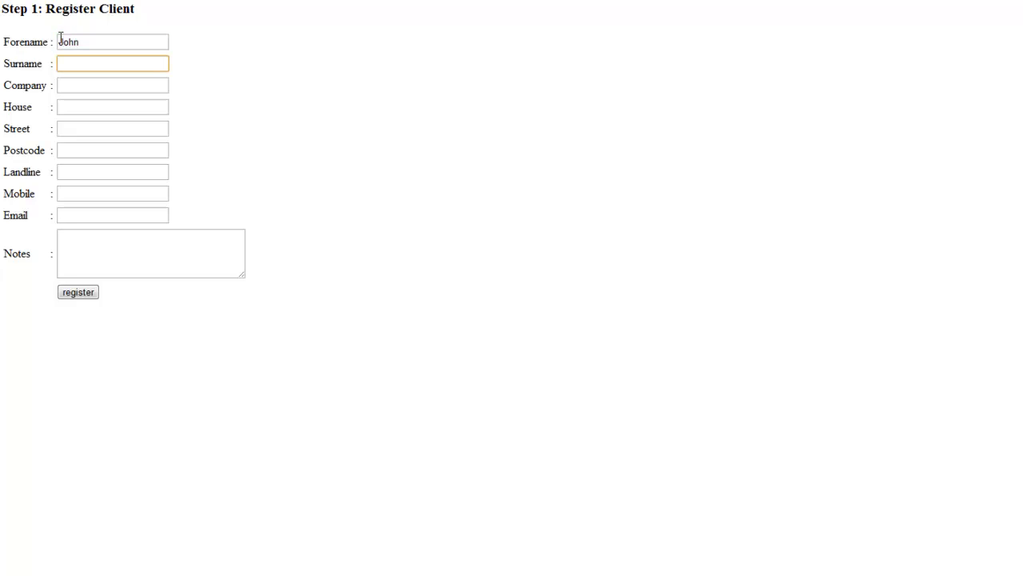
key("Tab")
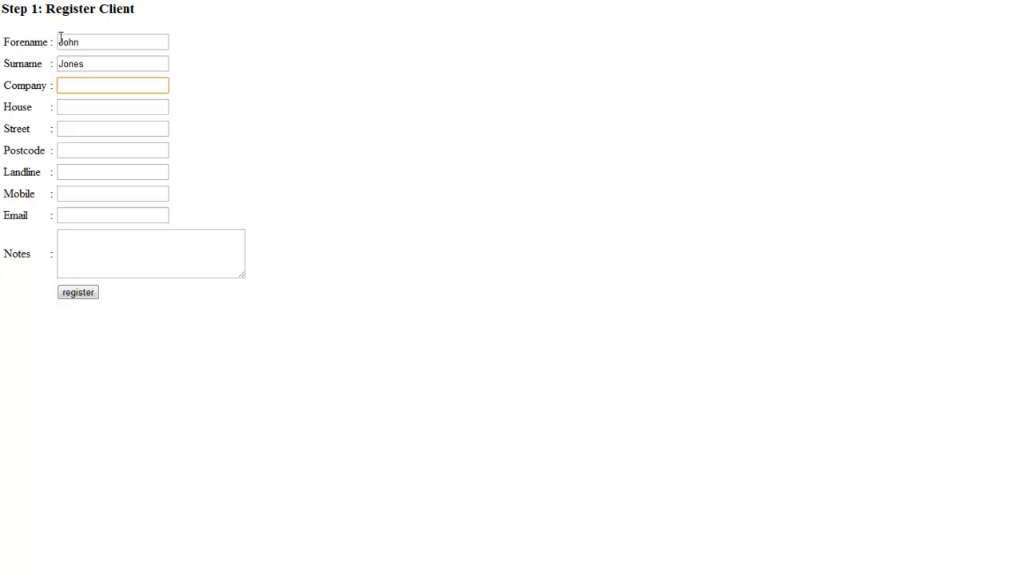
type("N/A")
key("Tab")
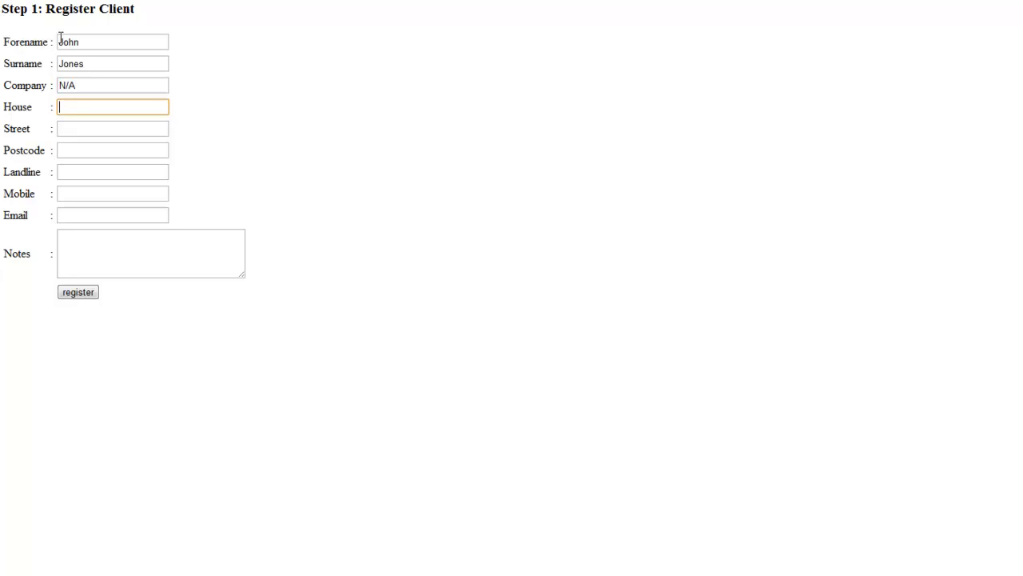
Fill in the client's house number, street and postcode
key("Tab")
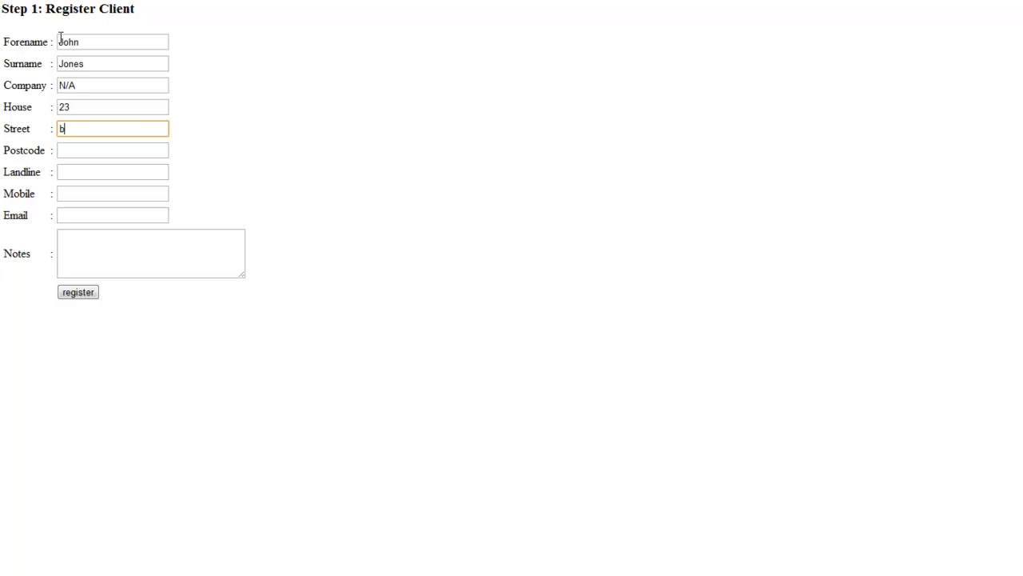
key("Tab")
key("Tab")
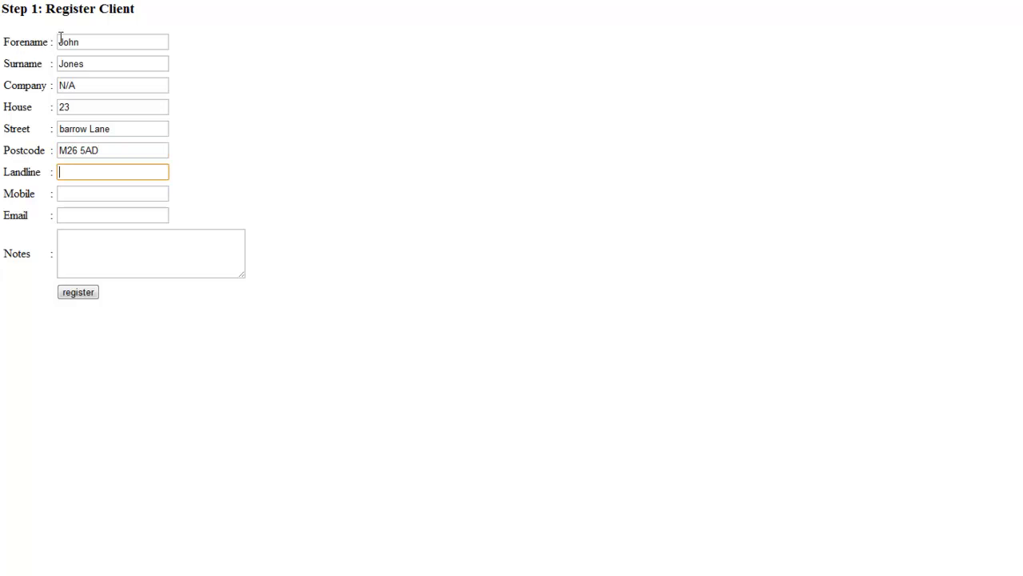
Add landline, mobile, e-mail and note 'In office monday to thursday till 5pm', then register
type("1234")
key("Tab")
type("0987")
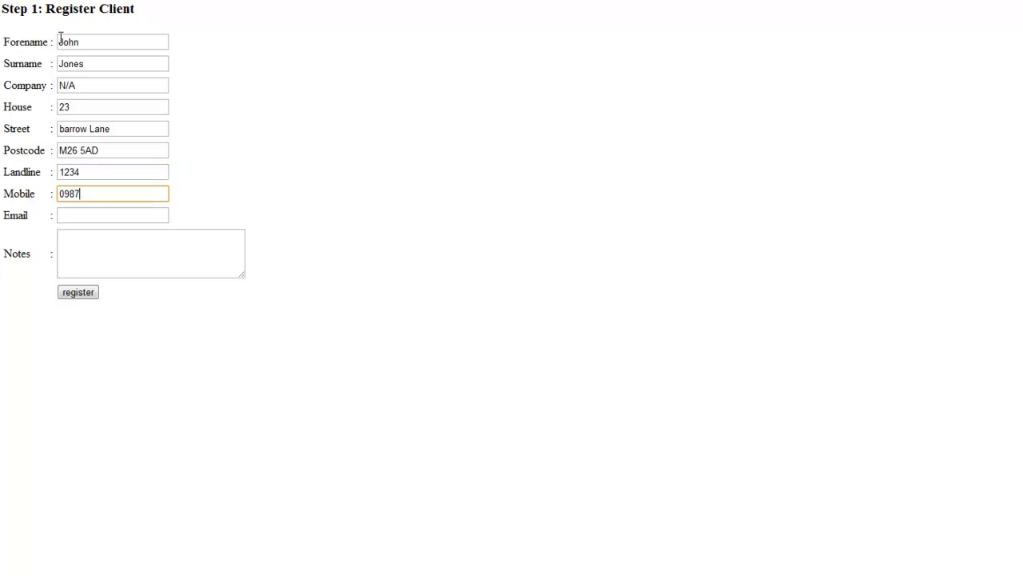
key("Tab")
type("me")
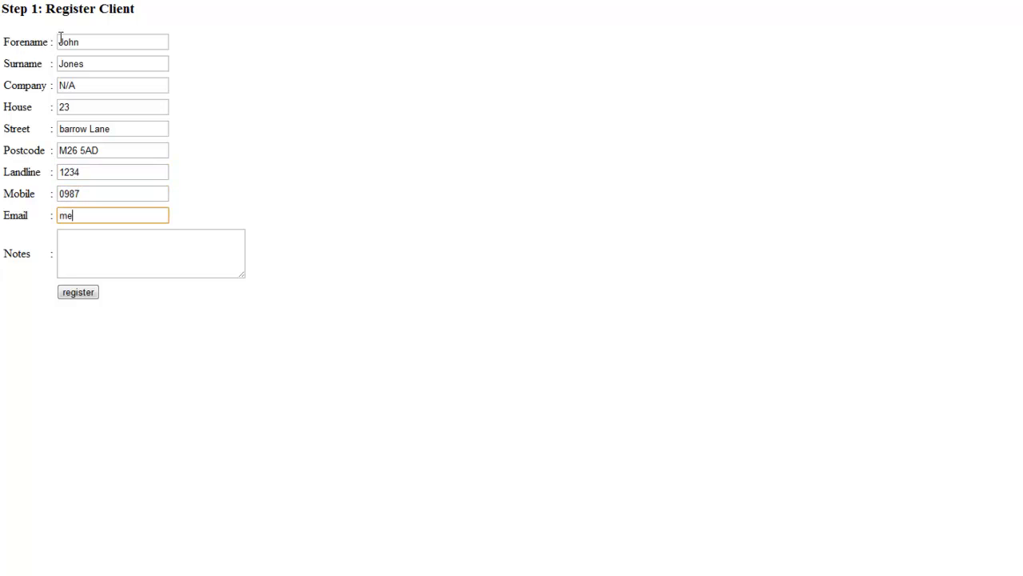
type("@me.com")
key("Tab")
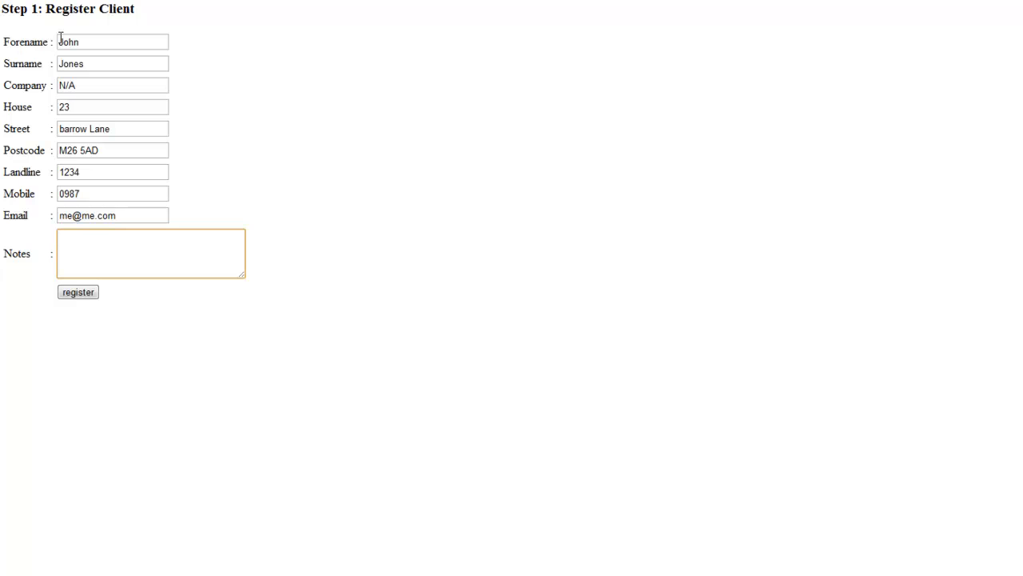
type("In office monday to thursday")
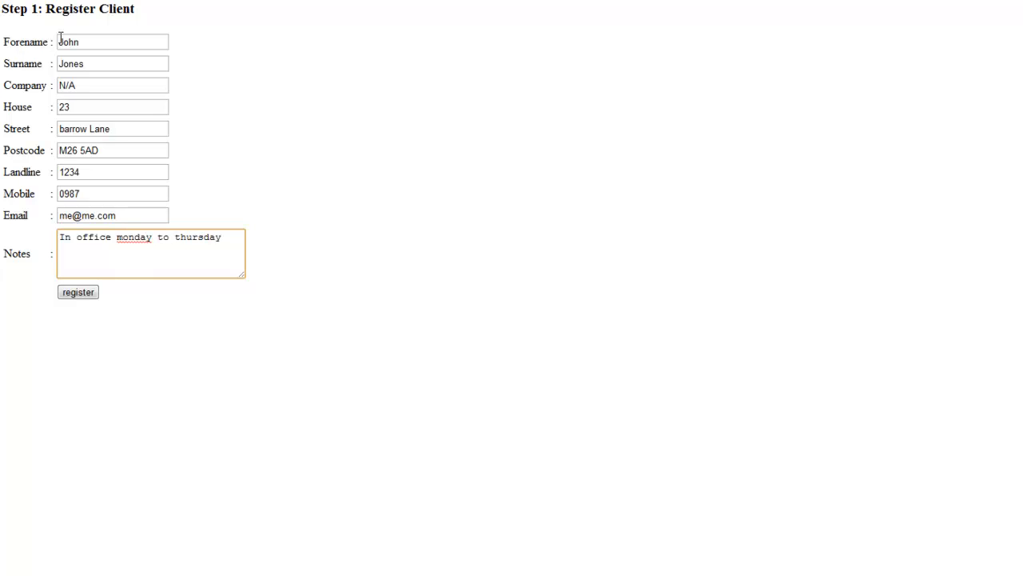
type(" till 5pm")
left_click(67, 296)
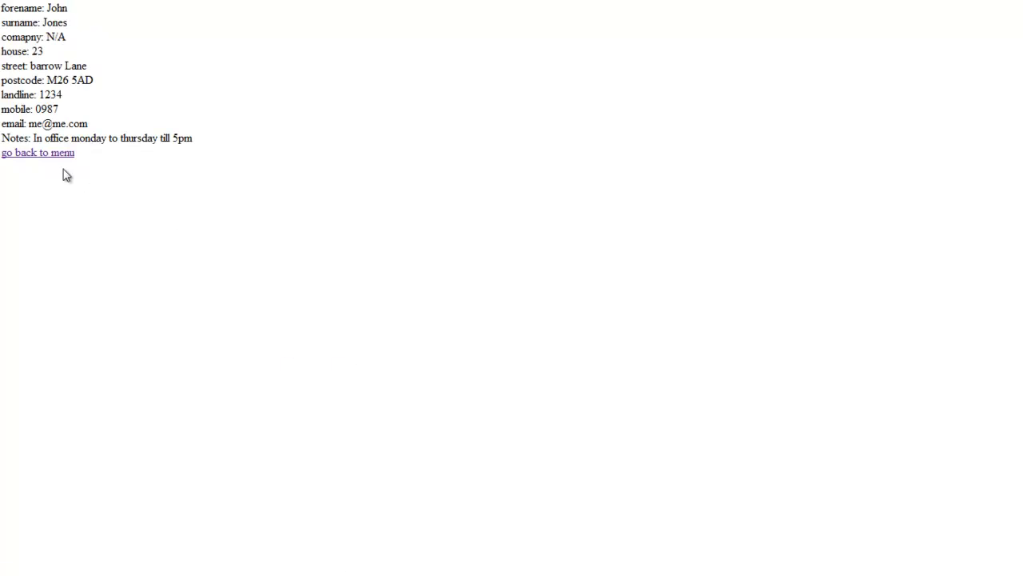
left_click(48, 154)
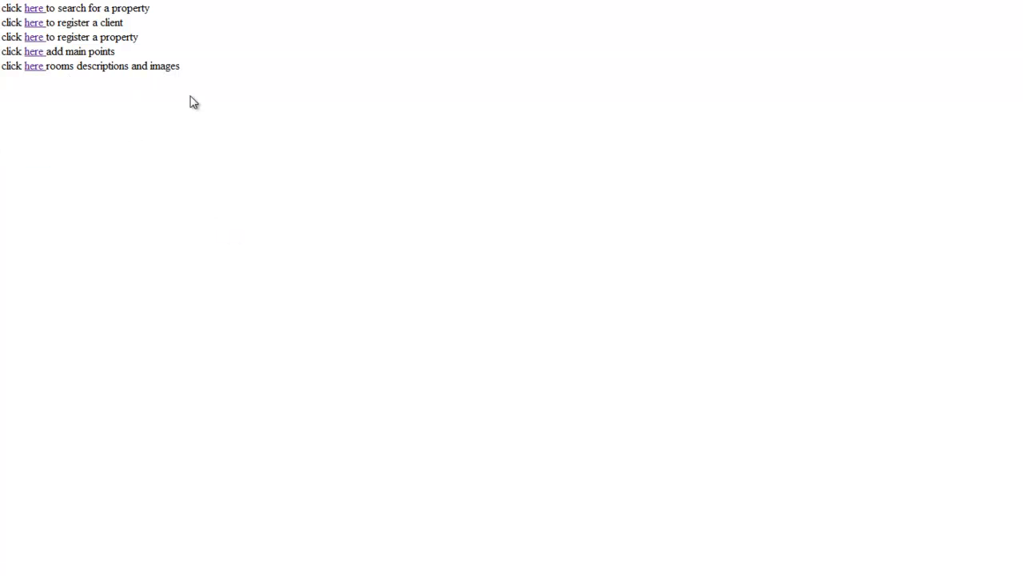
Open the property registration form and make the new client the owner
left_click(42, 38)
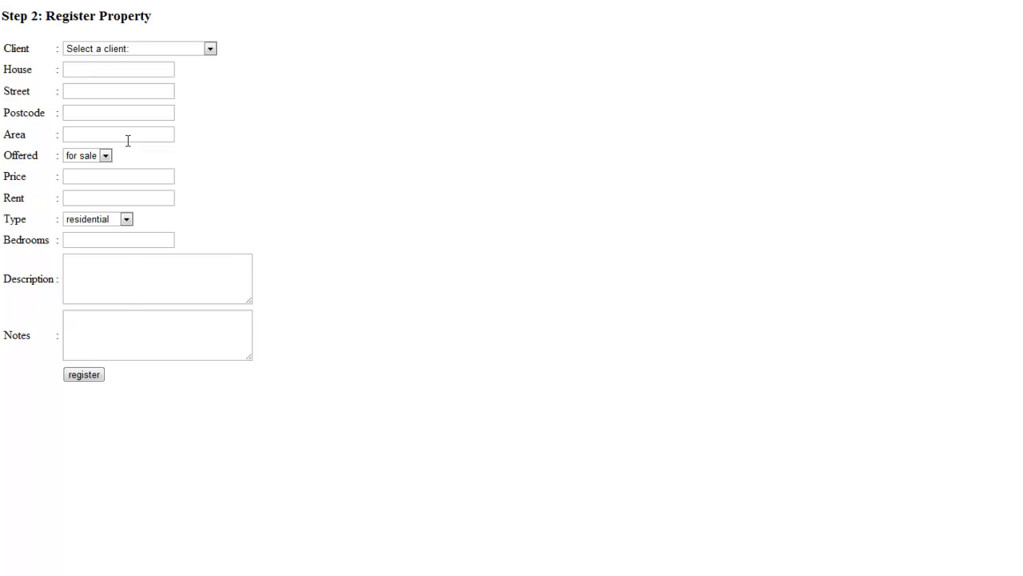
left_click(211, 51)
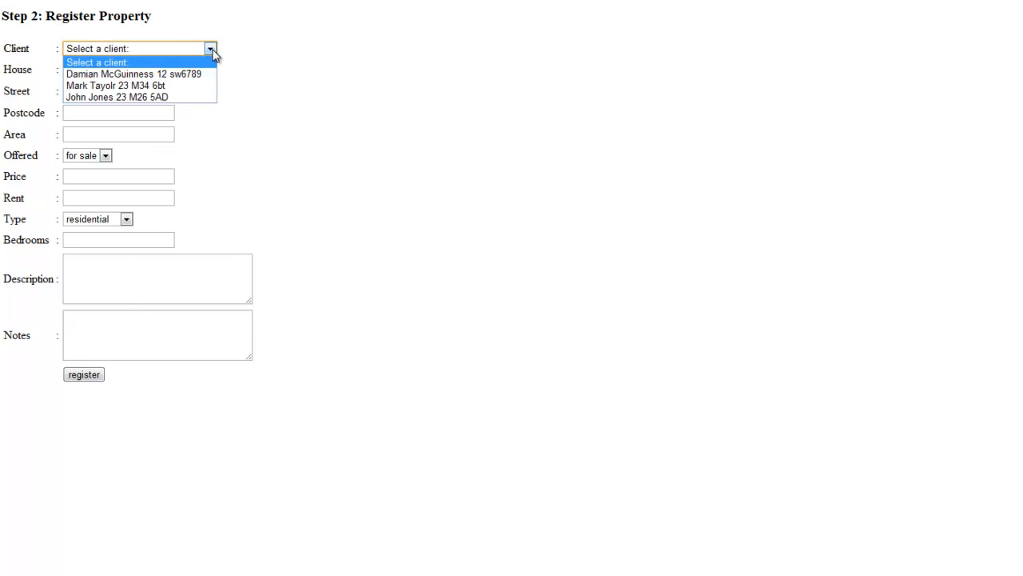
left_click(188, 97)
left_click(124, 76)
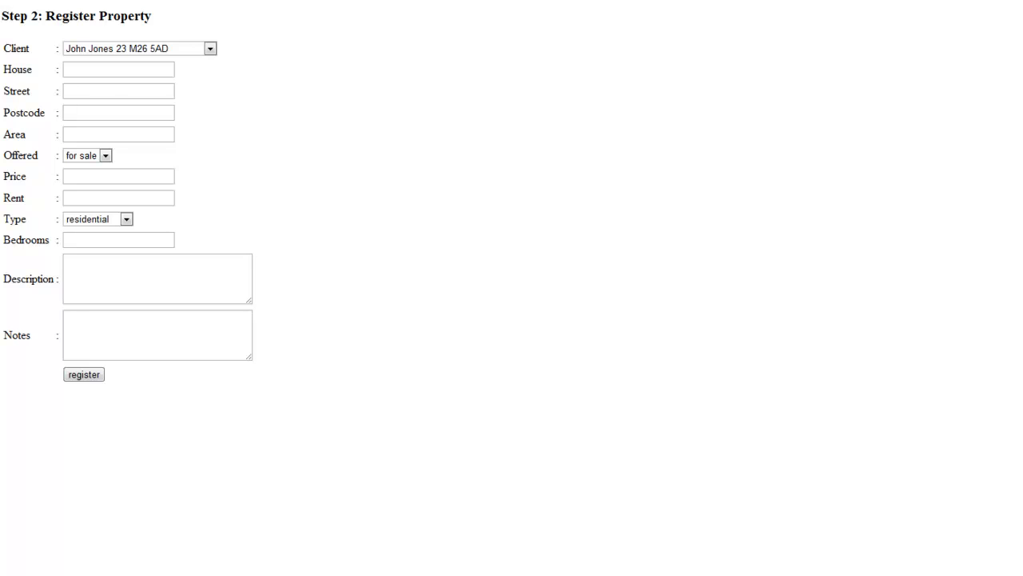
left_click(101, 70)
left_click(100, 97)
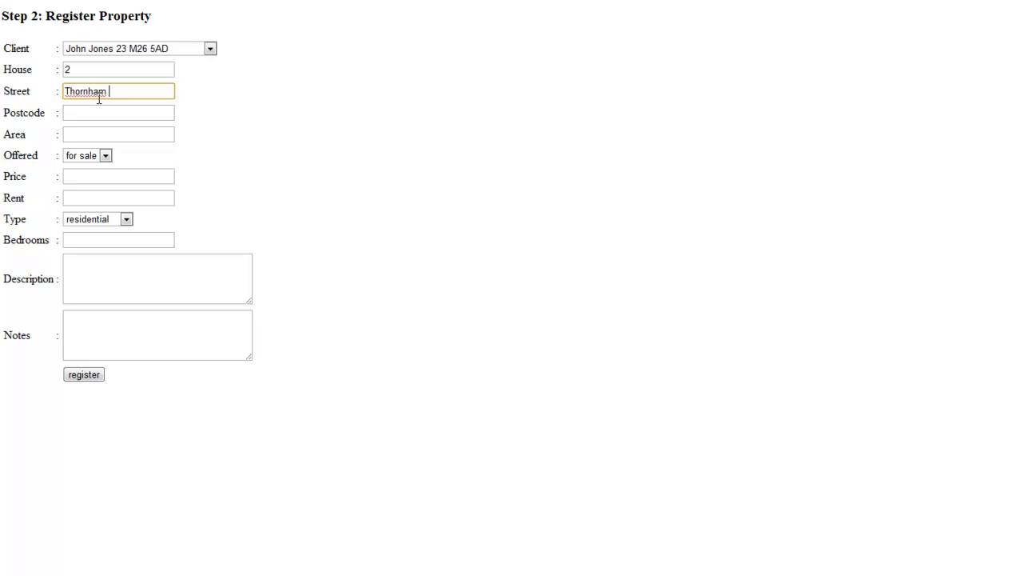
key("Tab")
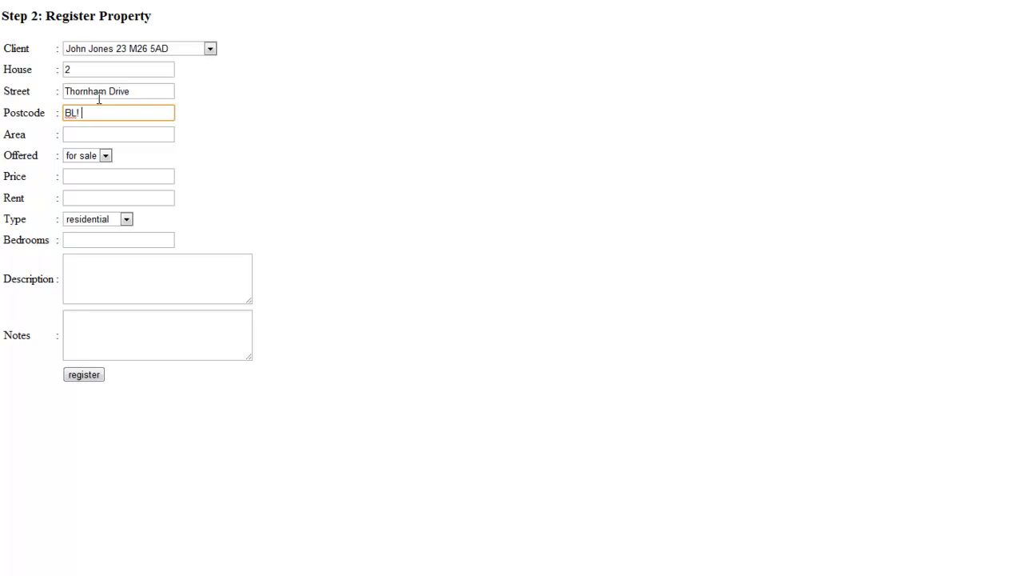
key("Tab")
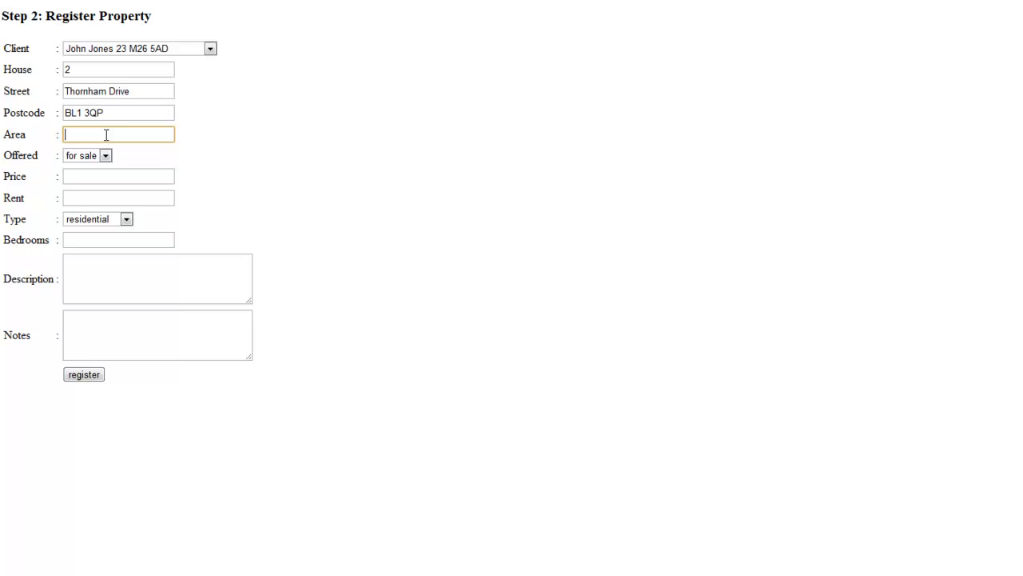
type("Sharples")
left_click_drag(129, 134, 56, 139)
left_click(122, 135)
Enter price 229950, rent 0 and 4 bedrooms for the property
left_click(108, 179)
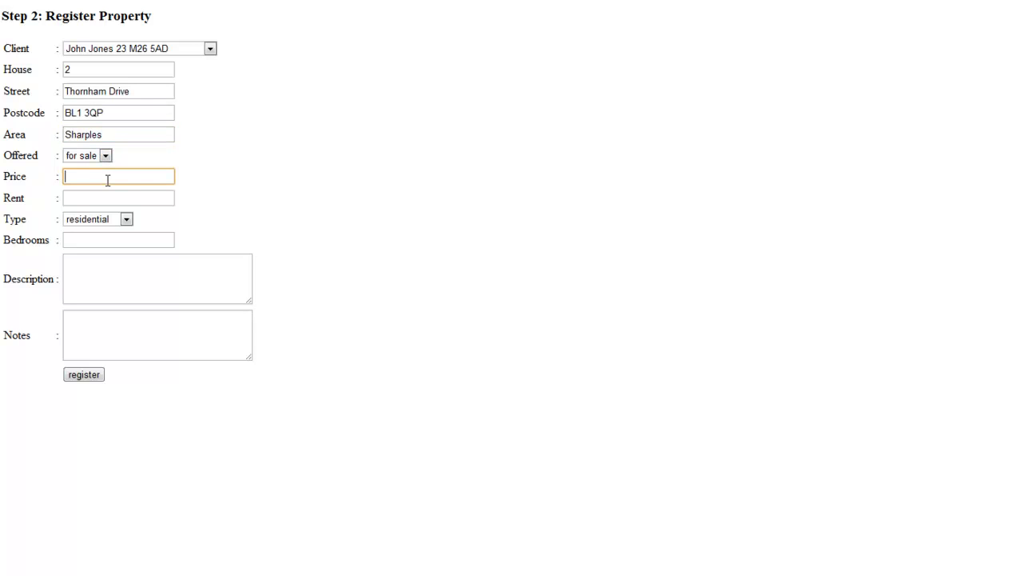
type("229950")
left_click(107, 197)
type("0")
left_click(119, 240)
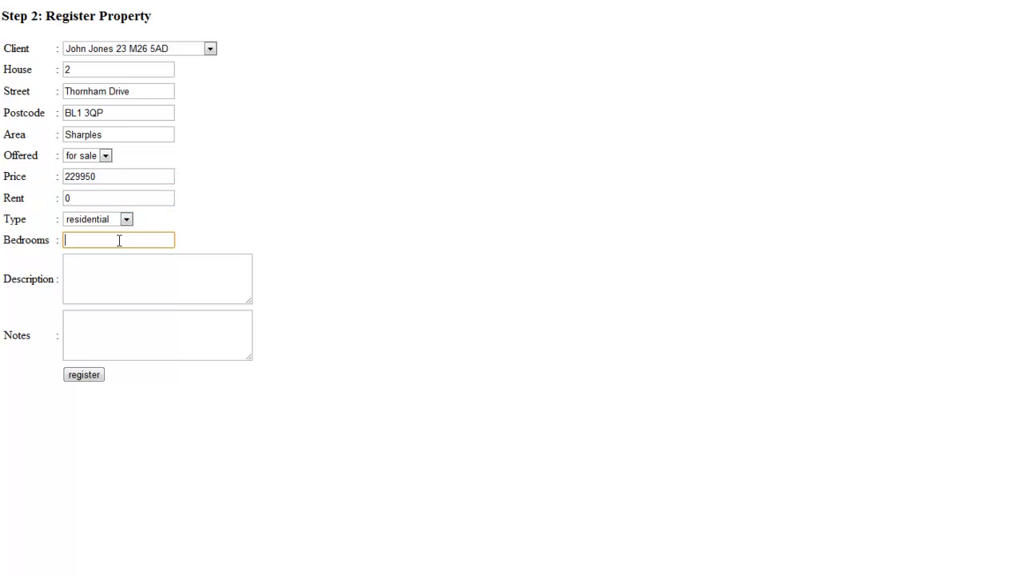
type("4")
left_click(101, 288)
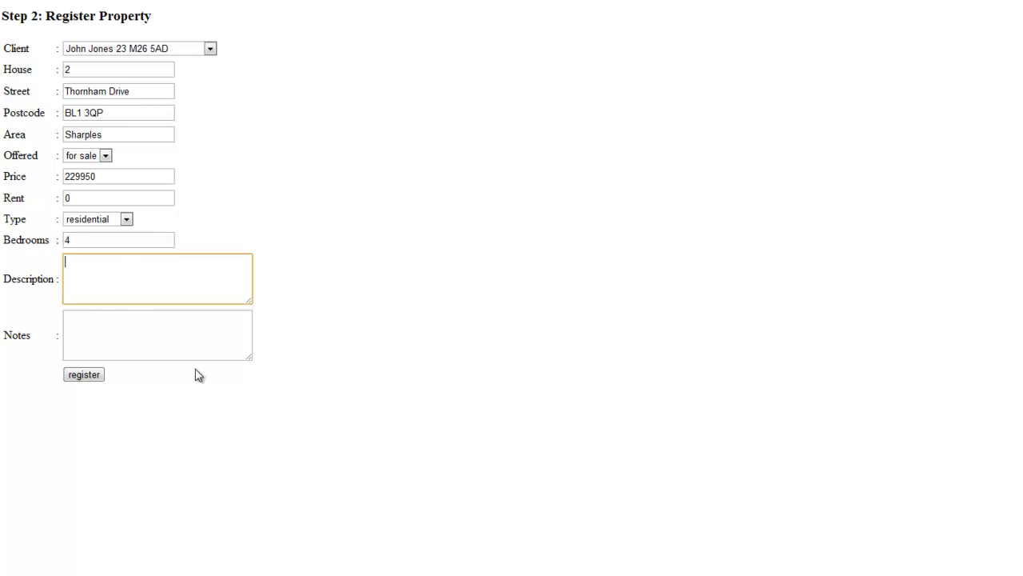
key("alt+Tab")
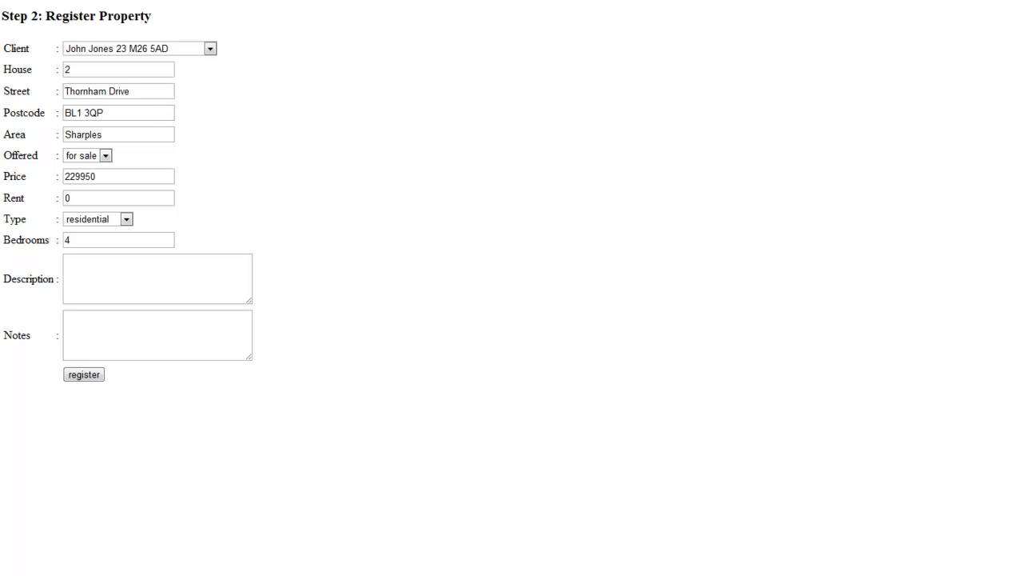
Paste the description, add note 'pick up keys on tuesday.. must do photos', and register the property
left_click(194, 274)
key("ctrl+v")
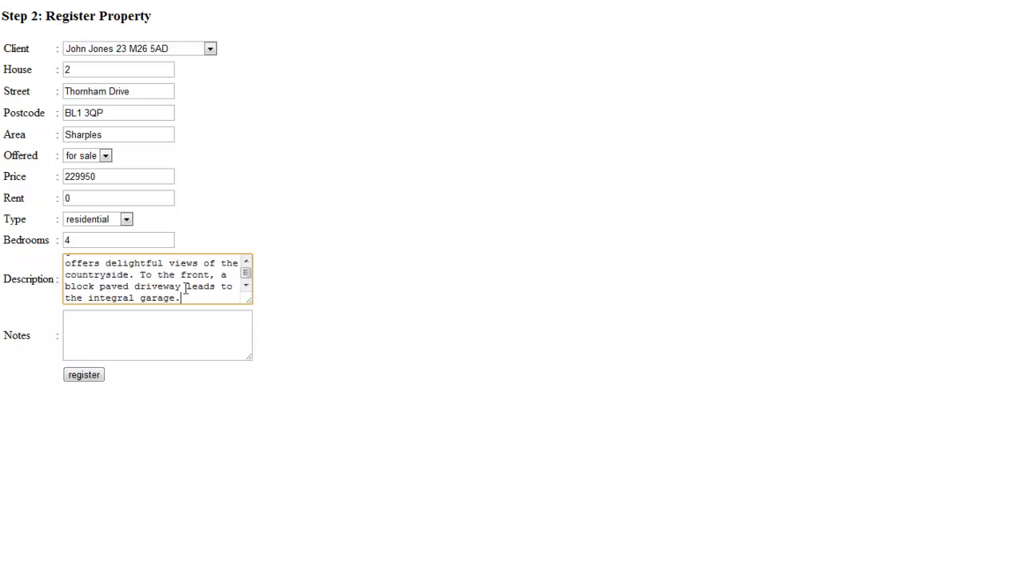
left_click(152, 334)
type("d")
key("BackSpace")
type("pick up keys on tuesday.. must do photos")
left_click(99, 375)
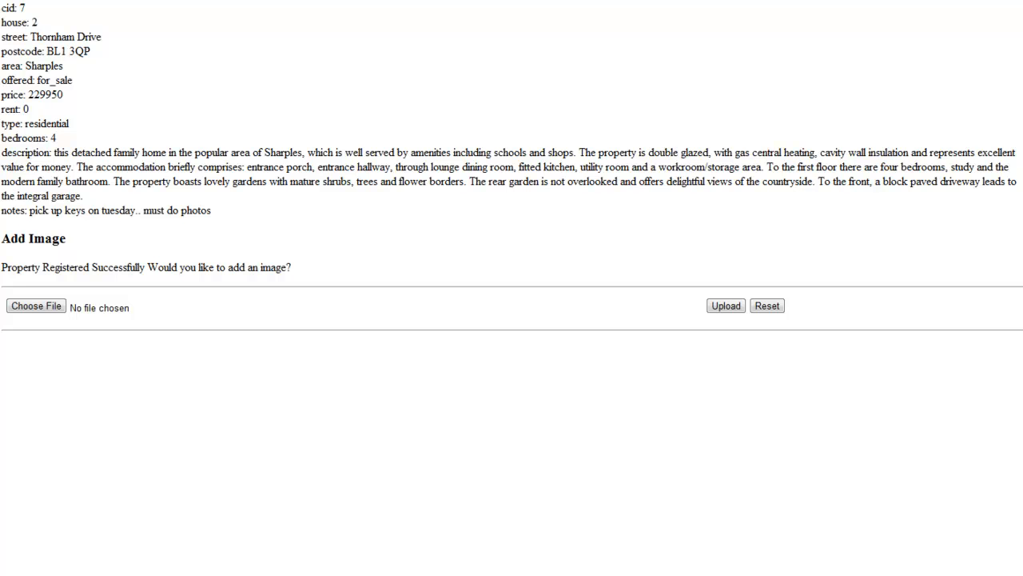
After a failed upload attempt, go back and reload the add-image page
left_click(734, 308)
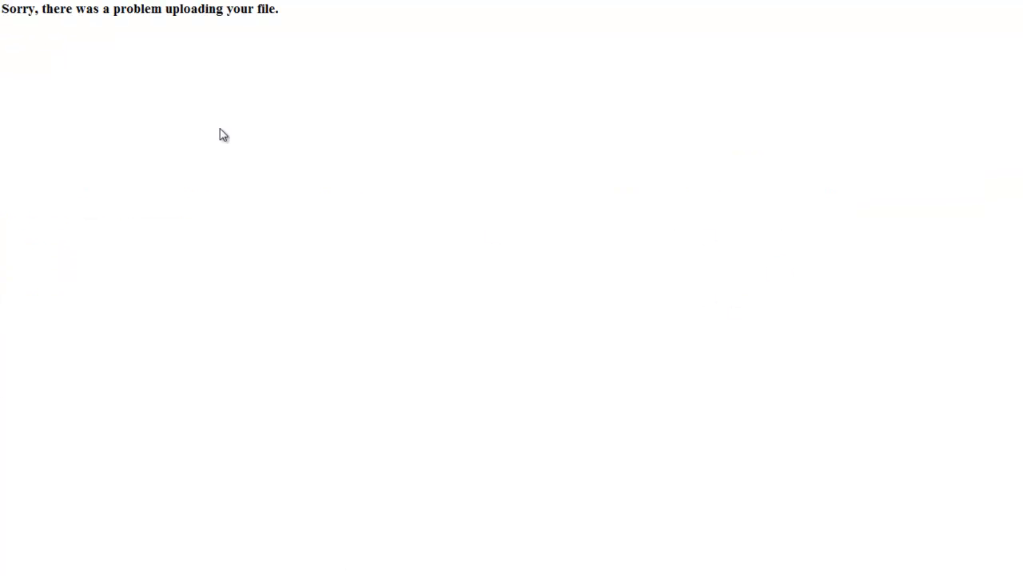
left_click(14, 1)
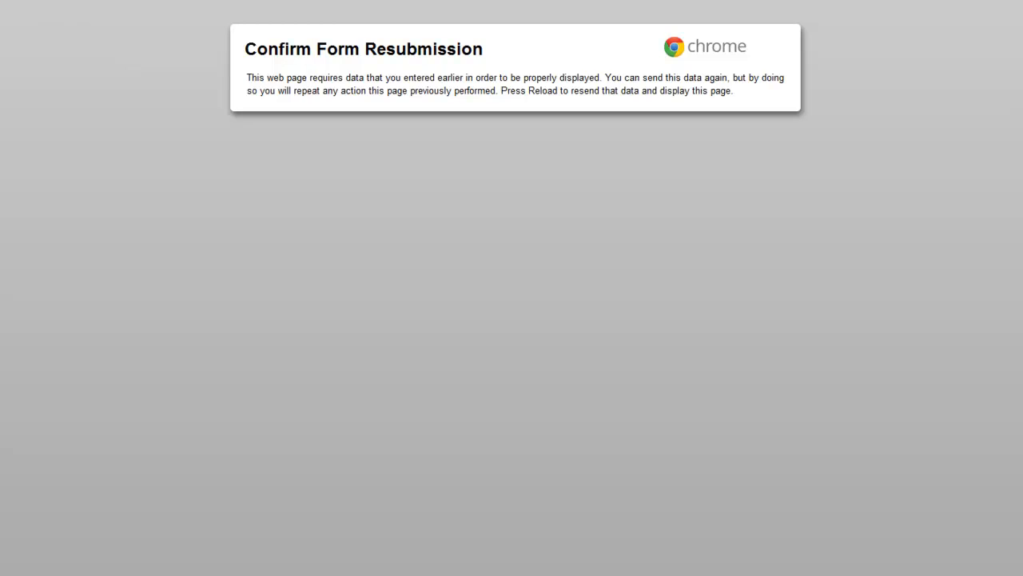
left_click(49, 1)
left_click(552, 329)
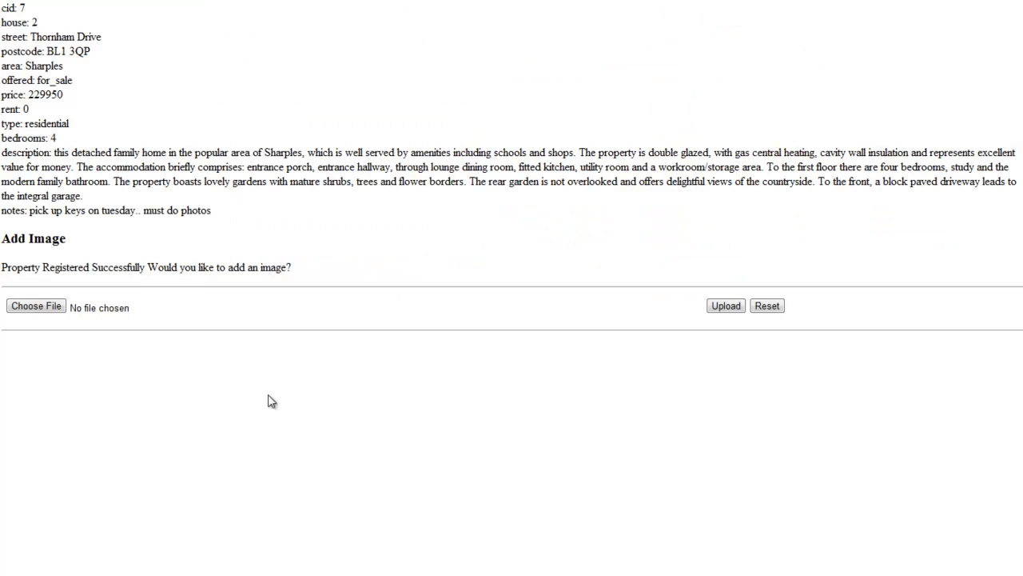
Upload photo 235 for the property and continue to the main menu
left_click(44, 308)
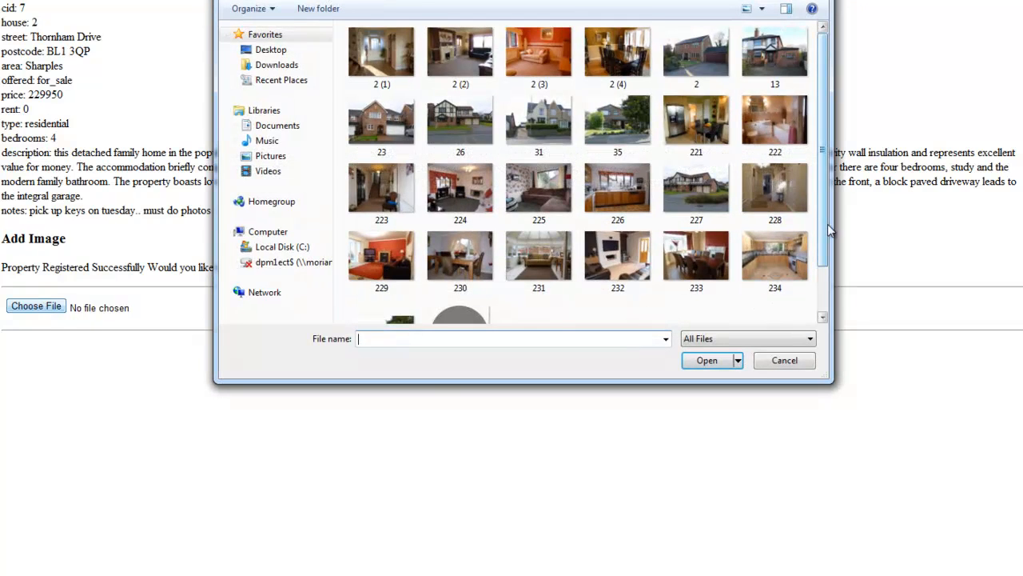
left_click_drag(828, 226, 833, 296)
left_click(384, 310)
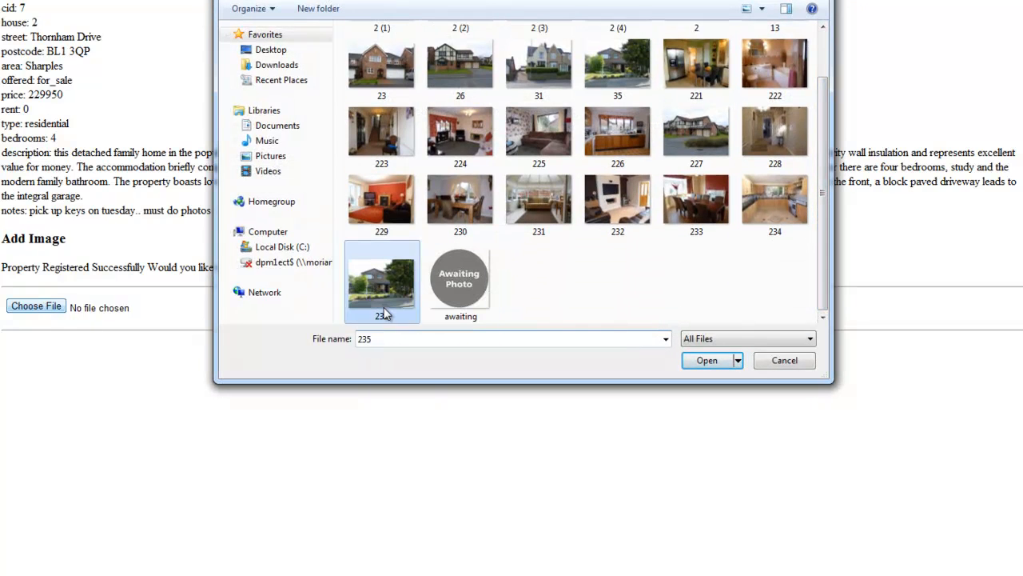
left_click(707, 359)
left_click(721, 309)
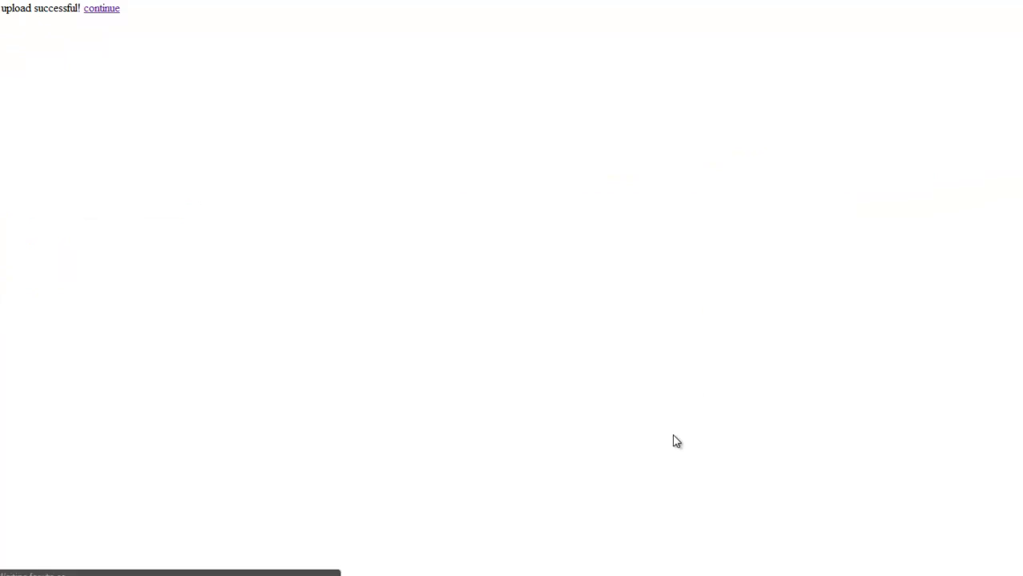
left_click(95, 10)
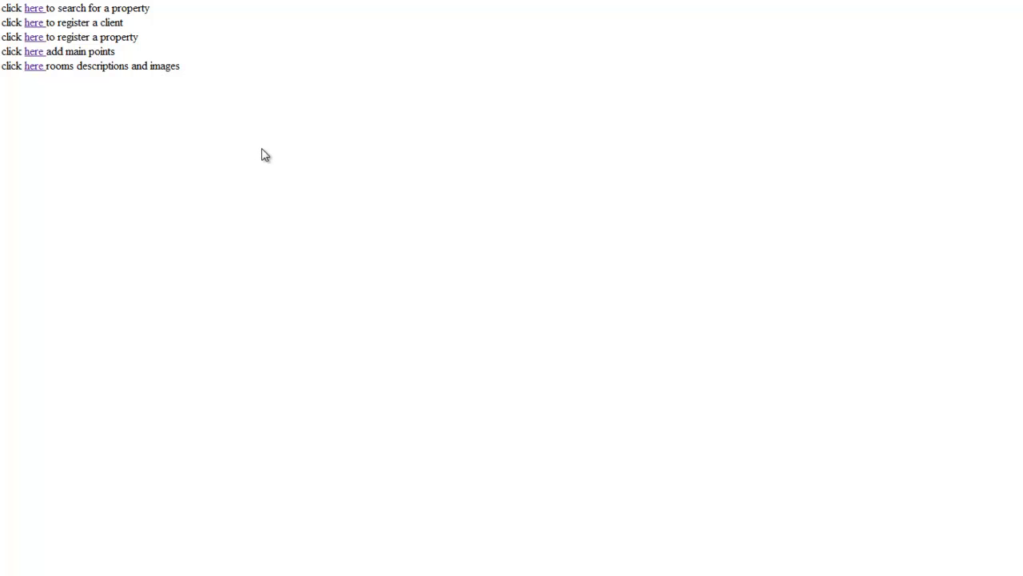
left_click(36, 64)
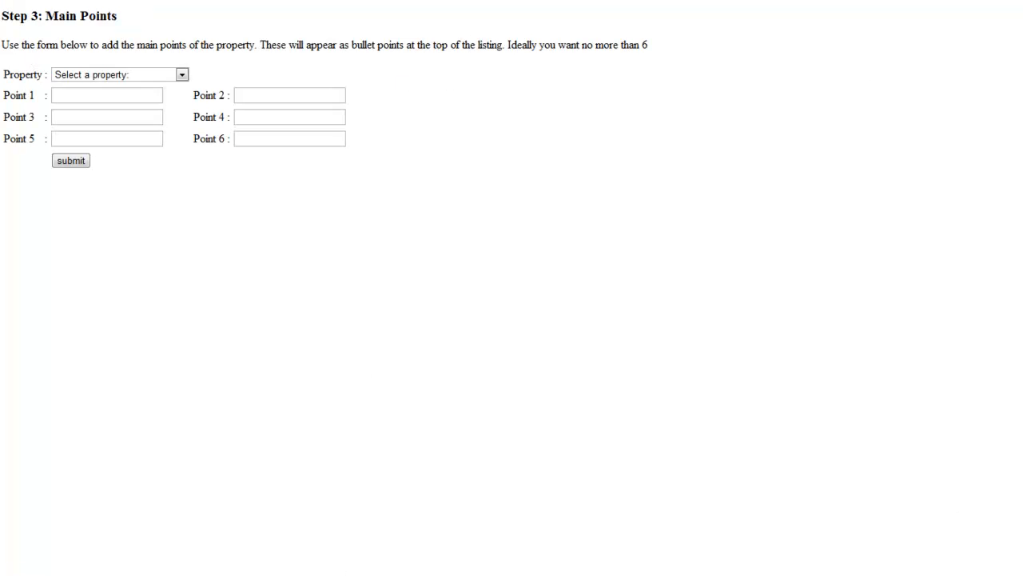
left_click(182, 74)
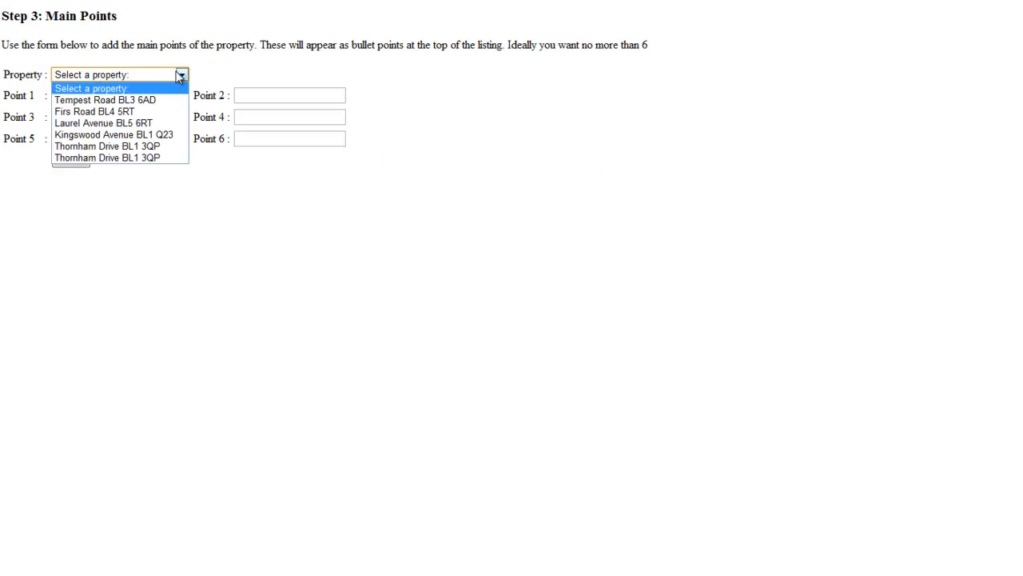
left_click(179, 158)
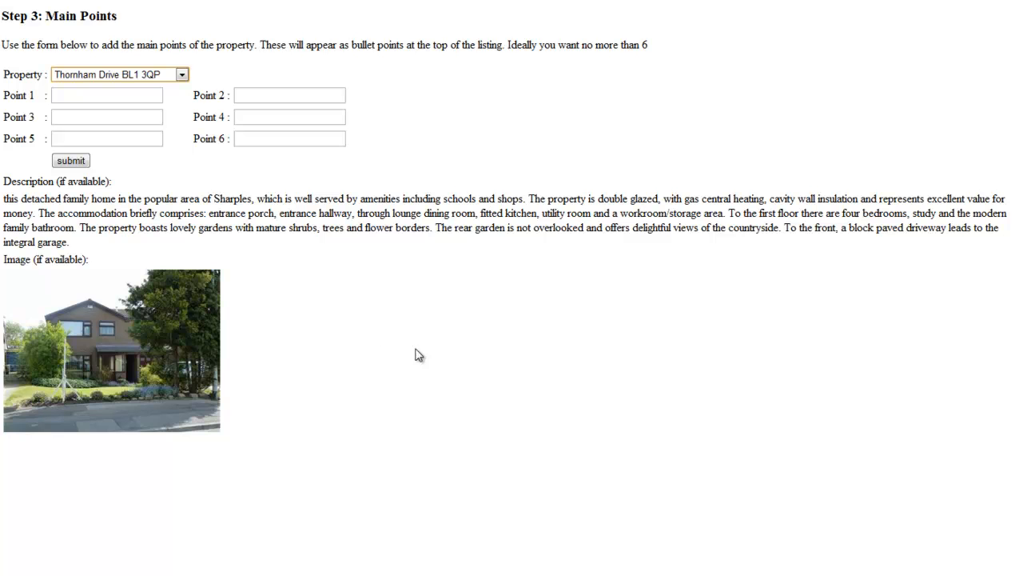
left_click(107, 99)
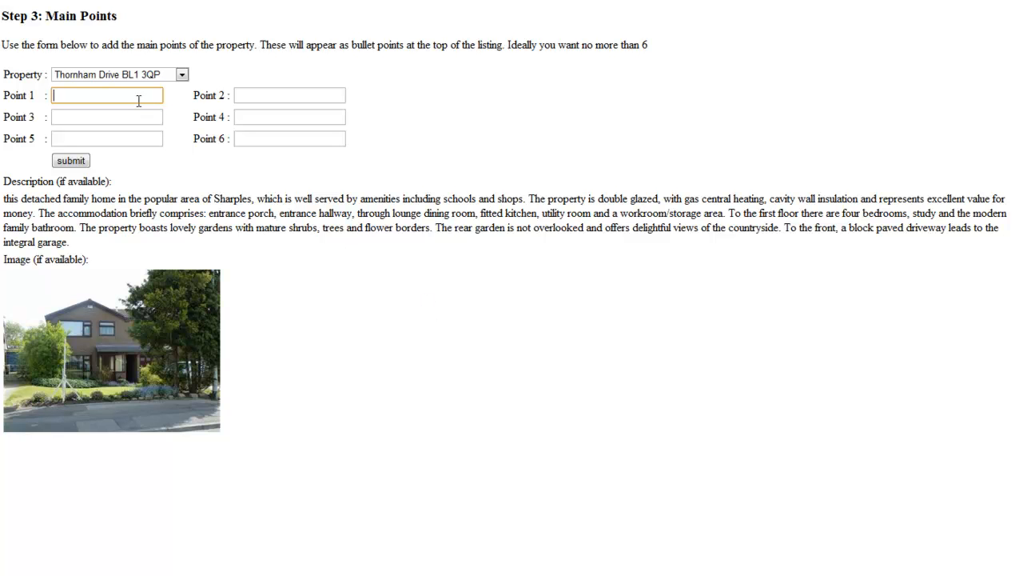
type("ideal family home")
key("Tab")
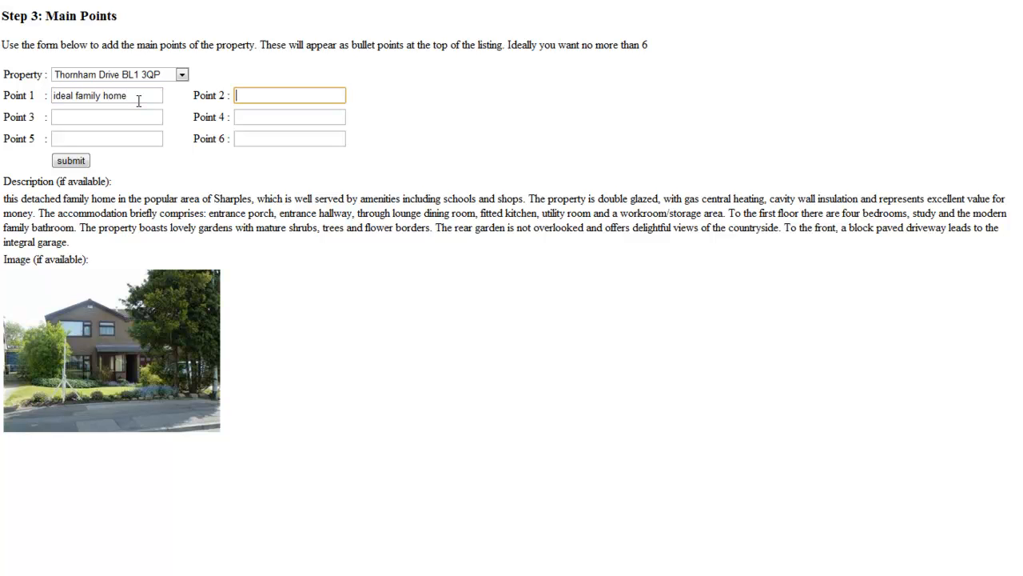
type("detached house")
Add '4 bedrooms', 'modern kitchen and bathroom', 'superb garden', 'lovely outlook to the rear' and submit
key("Tab")
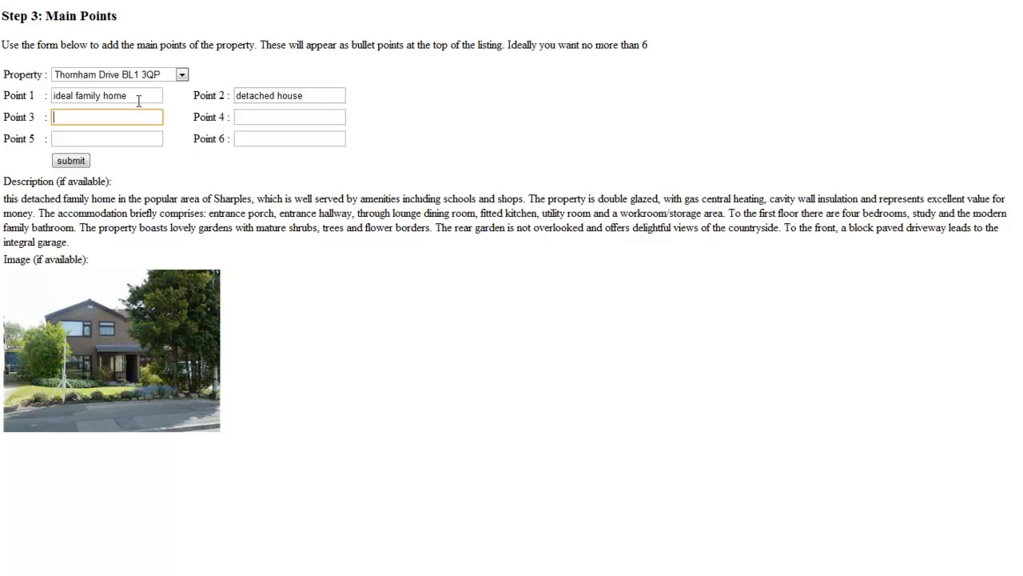
type("4 bedrooms")
key("Tab")
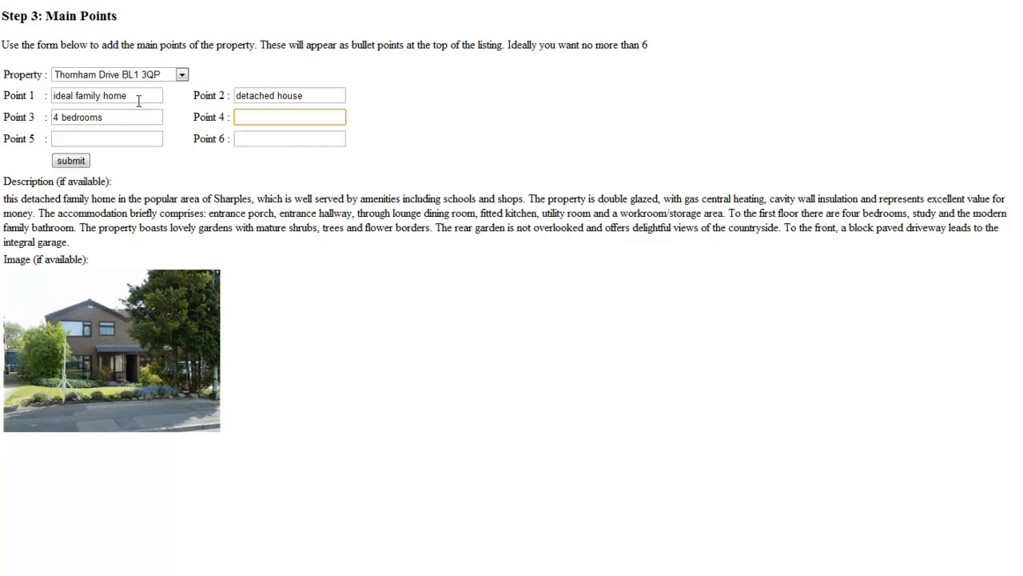
type("modern kitche and bathroom")
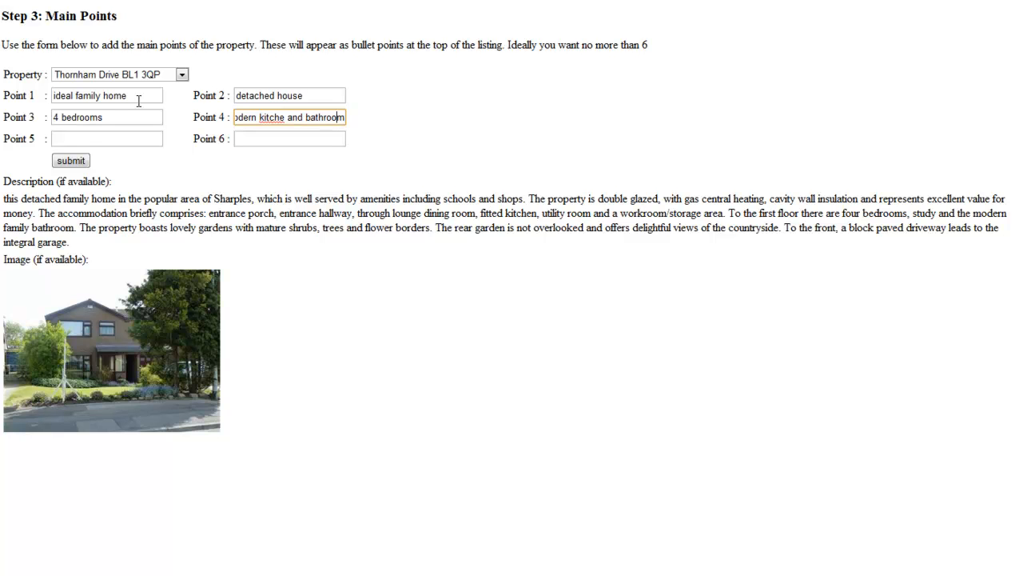
key("Left")
key("Left")
key("Left")
type("n")
left_click(127, 143)
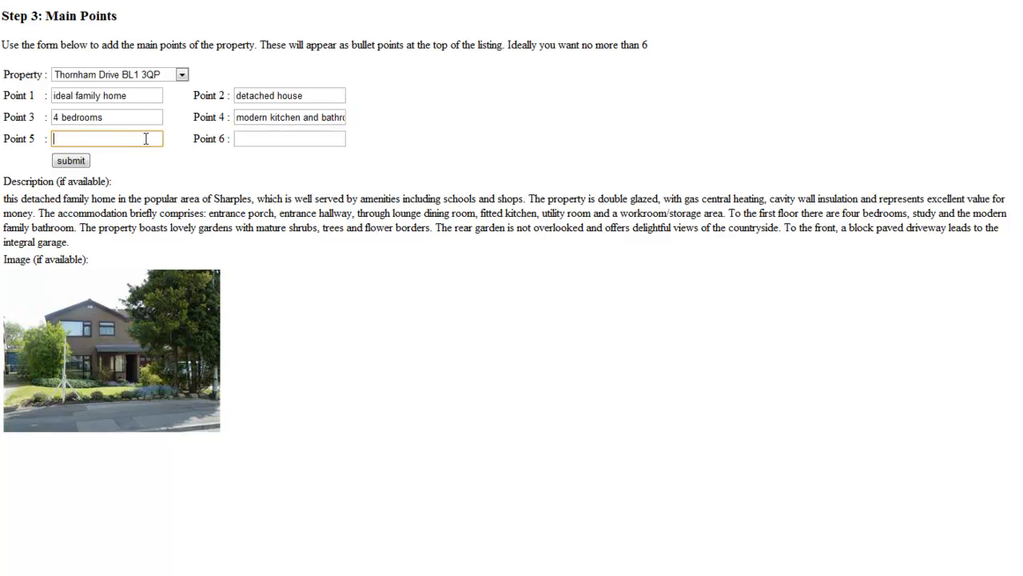
type("superb garden")
key("Tab")
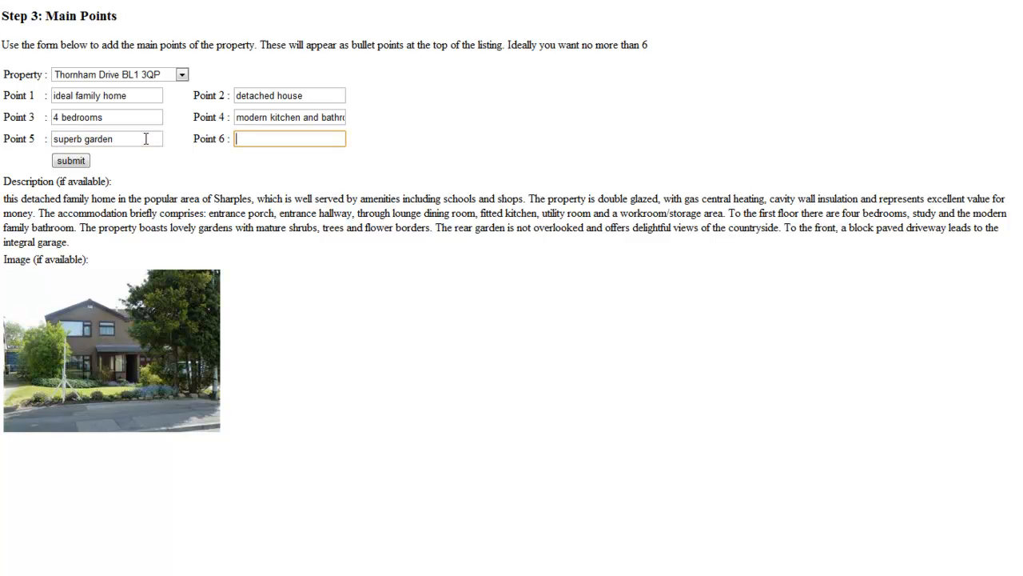
type("lovely outlook to the re")
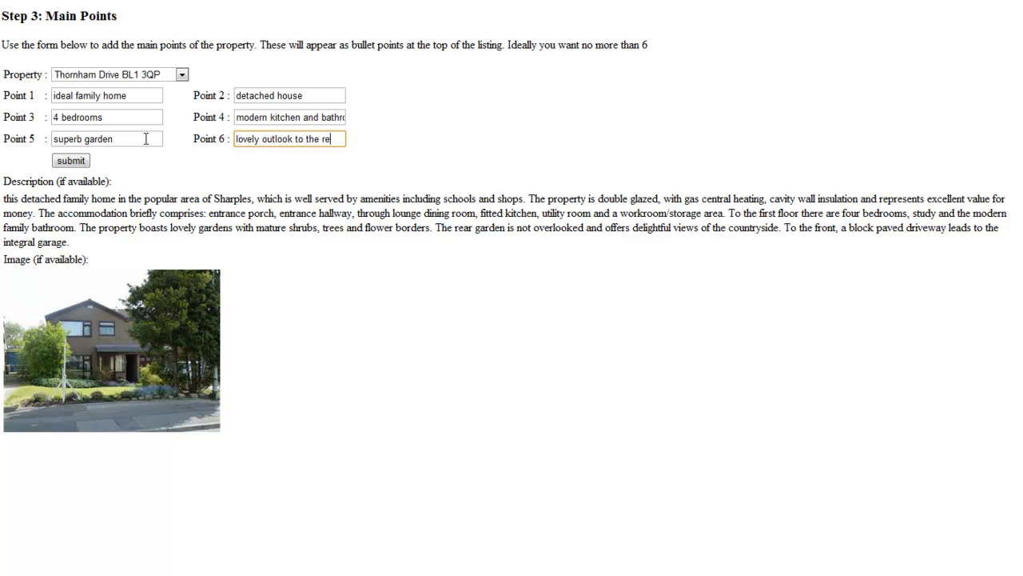
type("ar")
left_click(80, 161)
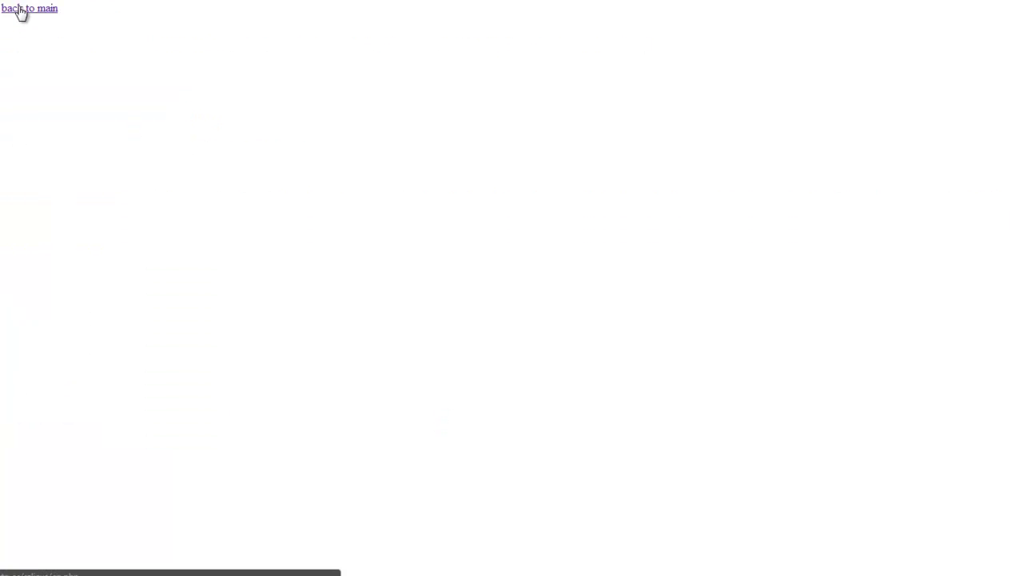
left_click(21, 10)
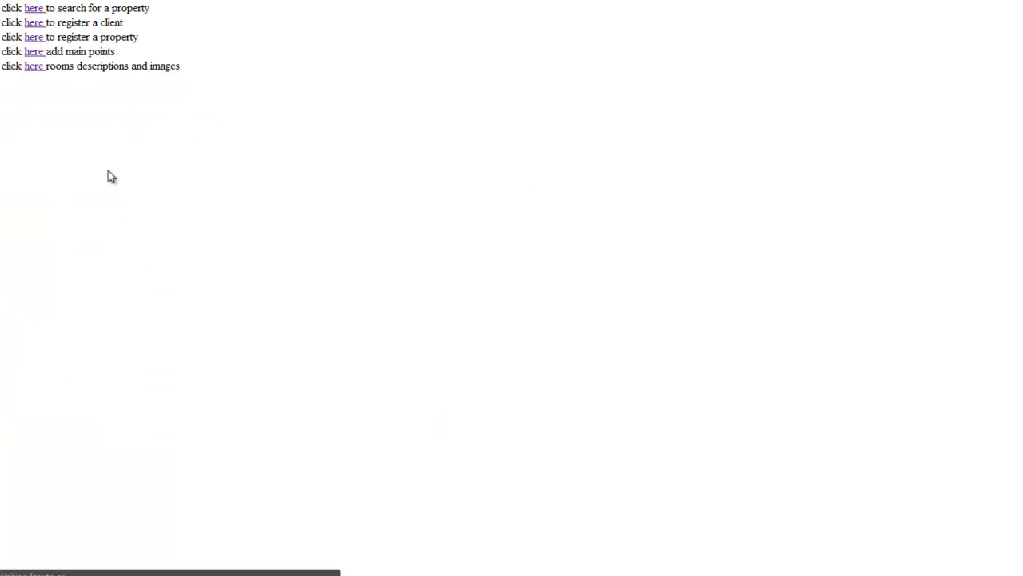
left_click(32, 67)
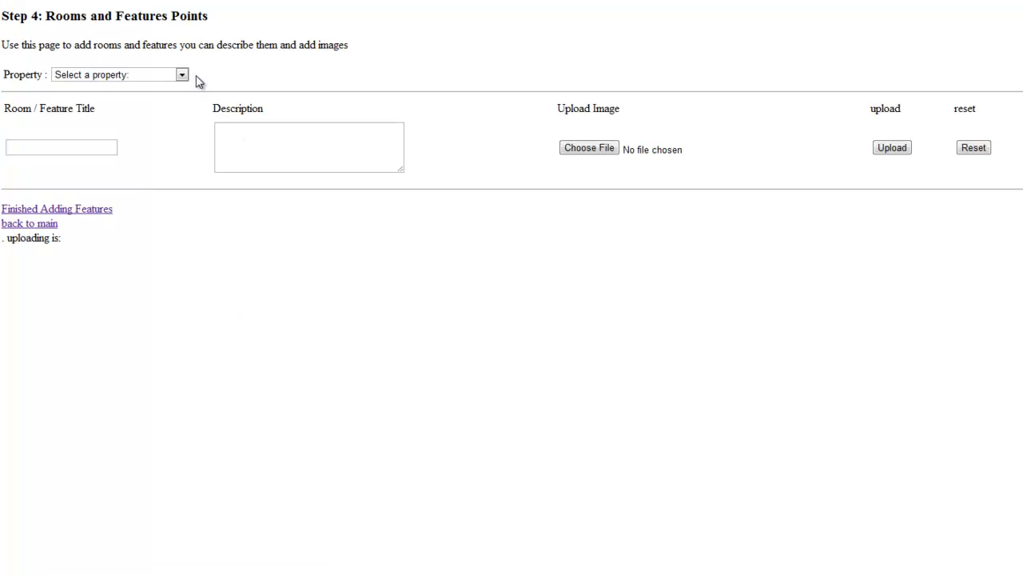
left_click(183, 74)
left_click(168, 144)
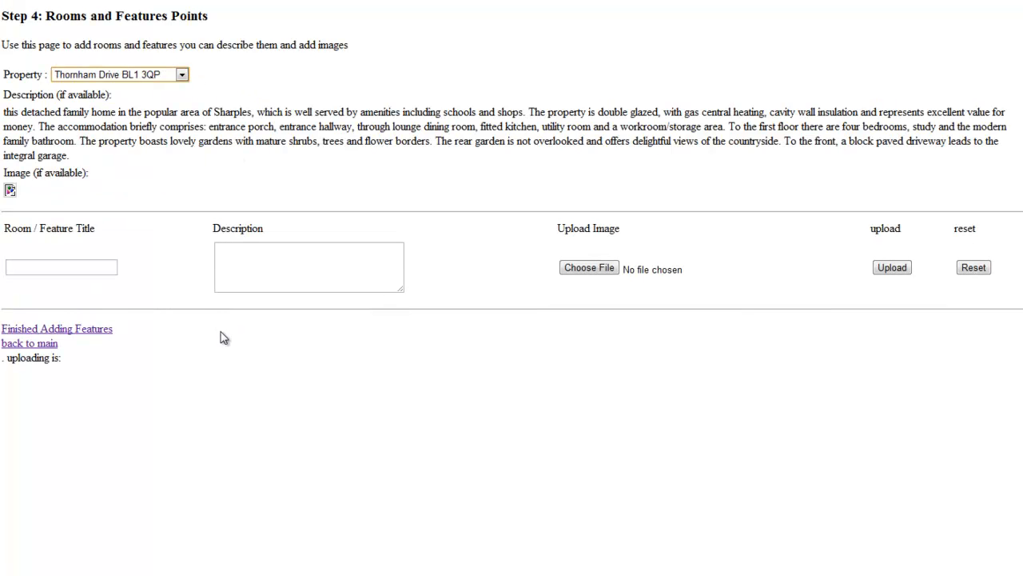
left_click(182, 76)
left_click(160, 157)
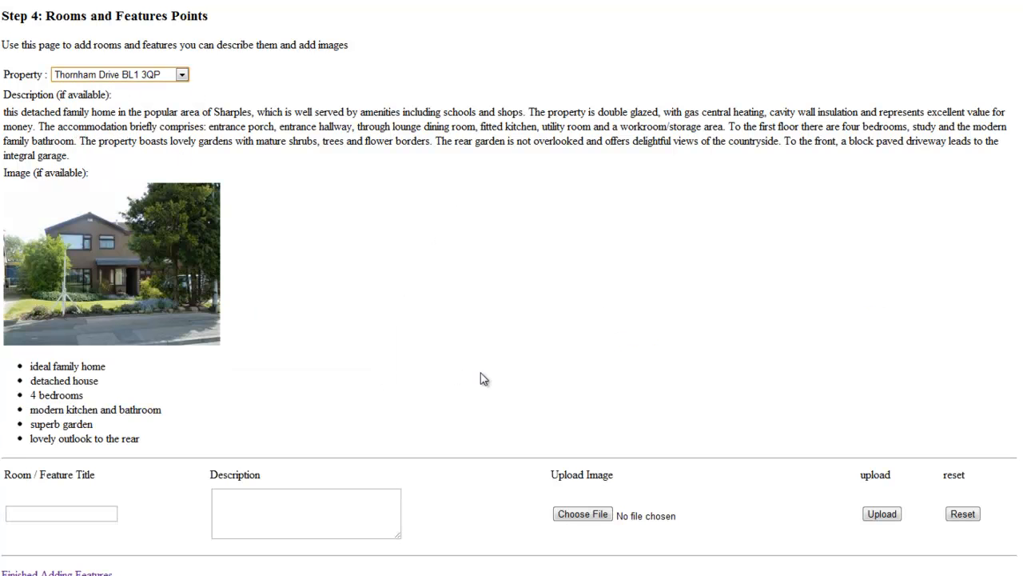
scroll(486, 379, "down", 1)
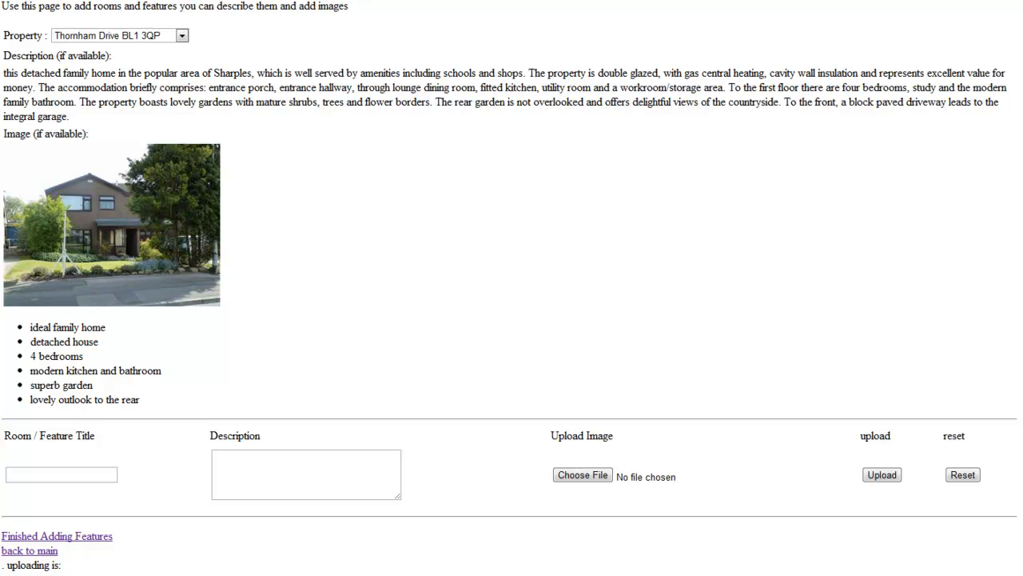
Add an ENTRANCE HALL room with pasted description and the awaiting.jpg placeholder, then upload
left_click(70, 470)
type("ENTRANCE HALL")
left_click(230, 459)
key("alt+Tab")
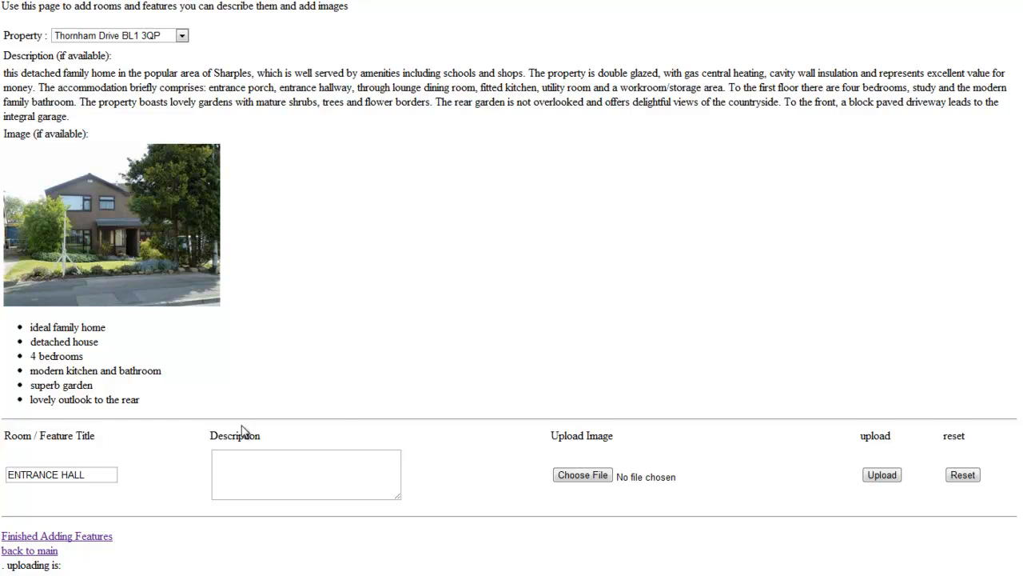
left_click(232, 488)
type("Double glazed entrance door, central heating radiator, telephone point, stairs to first floor.")
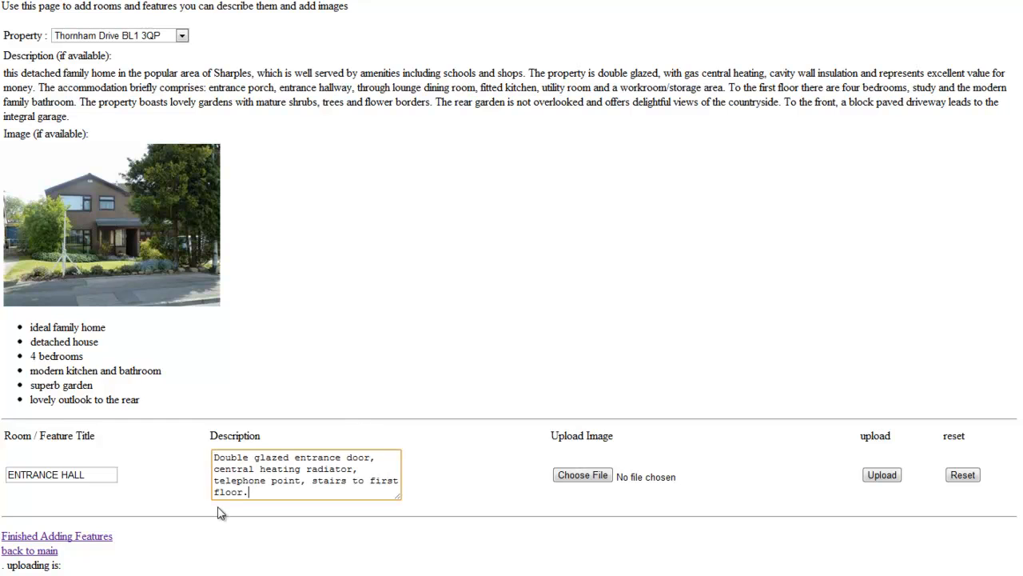
left_click(582, 475)
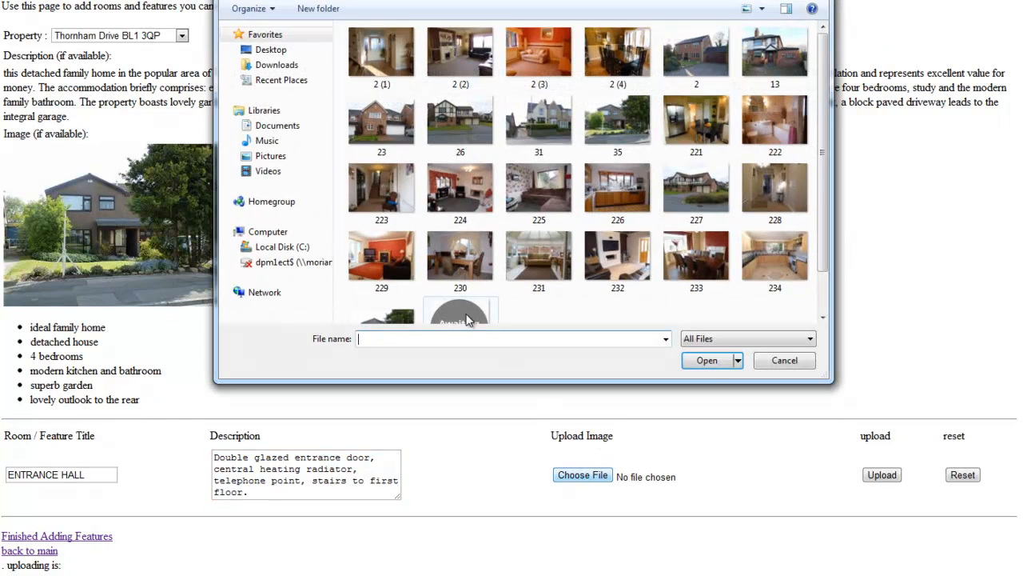
left_click(467, 316)
left_click(708, 361)
left_click(891, 476)
scroll(696, 475, "down", 3)
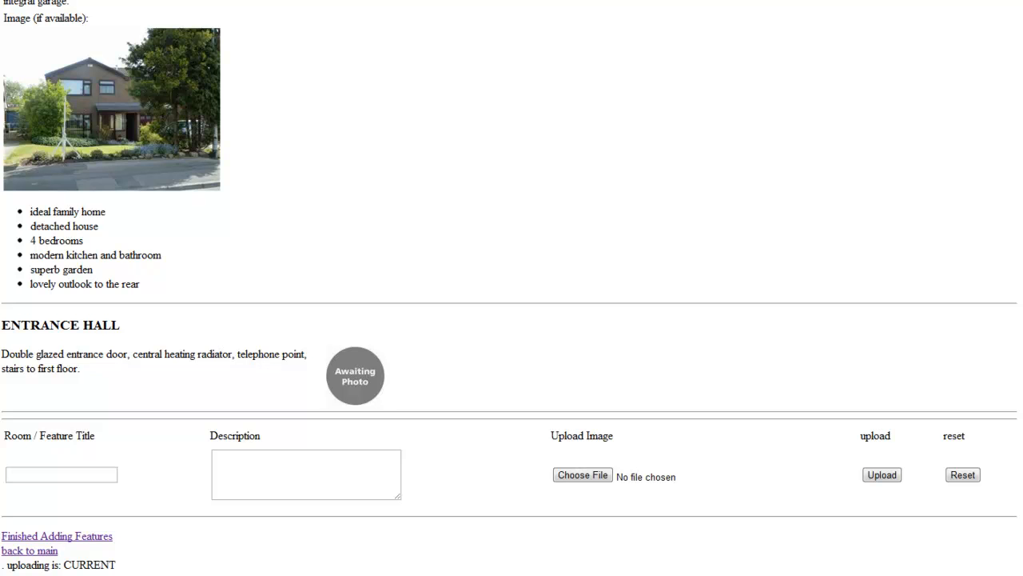
Paste the LOUNGE WITH DINING AREA title and description and attach photo 236.jpg
left_click(35, 475)
type("LOUNGE WITH DINING AREA")
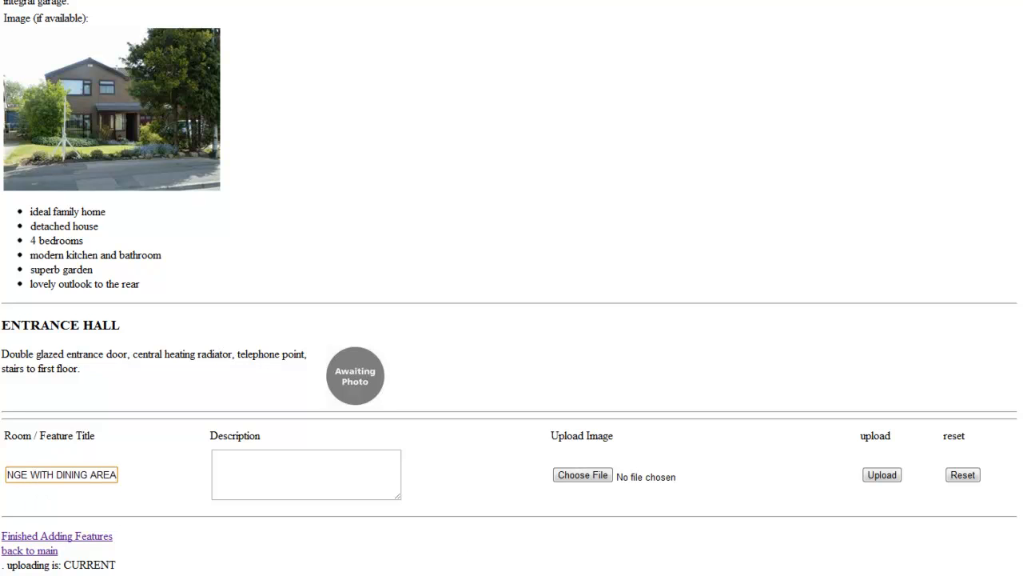
key("alt+Tab")
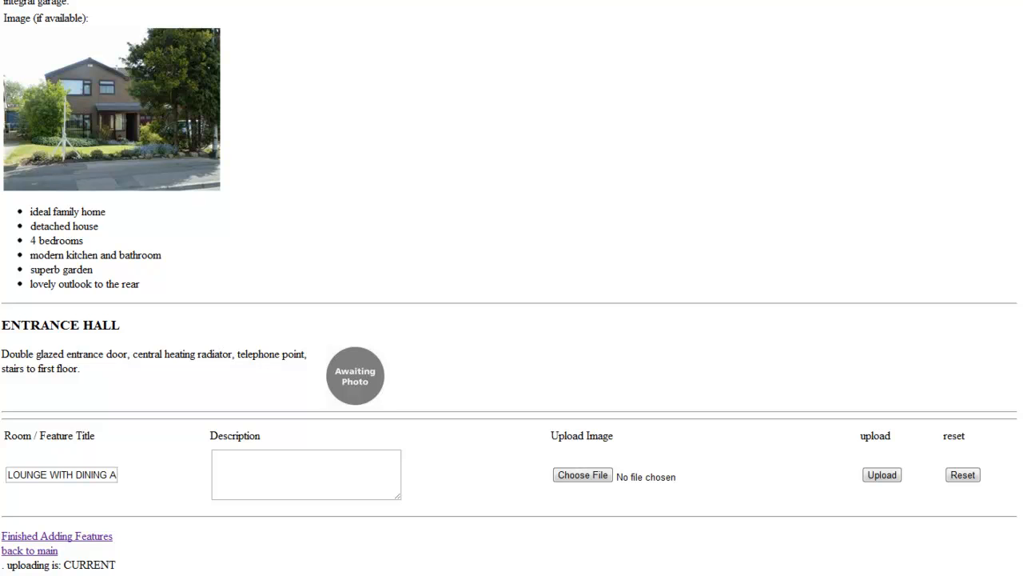
left_click(291, 454)
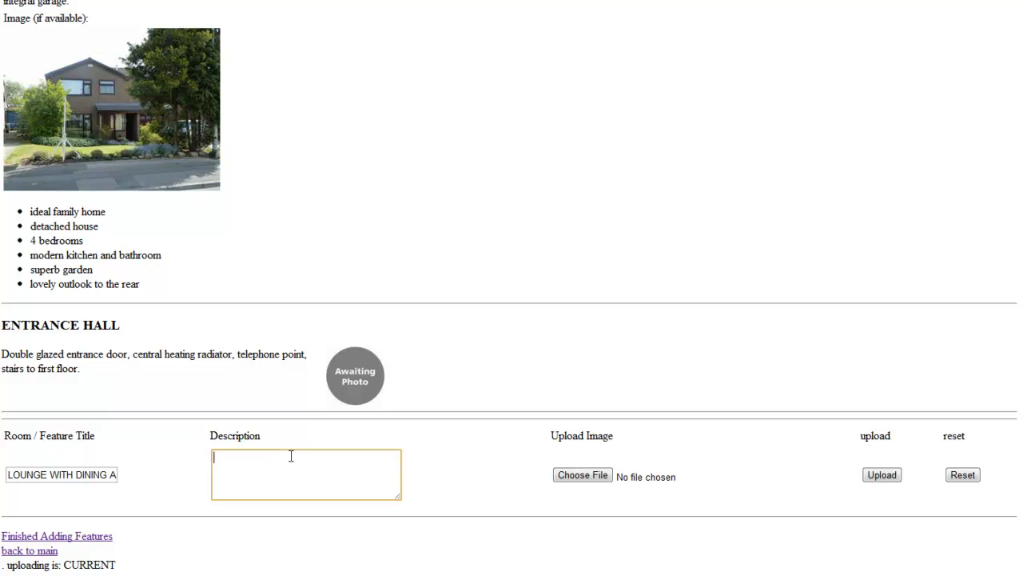
key("ctrl+v")
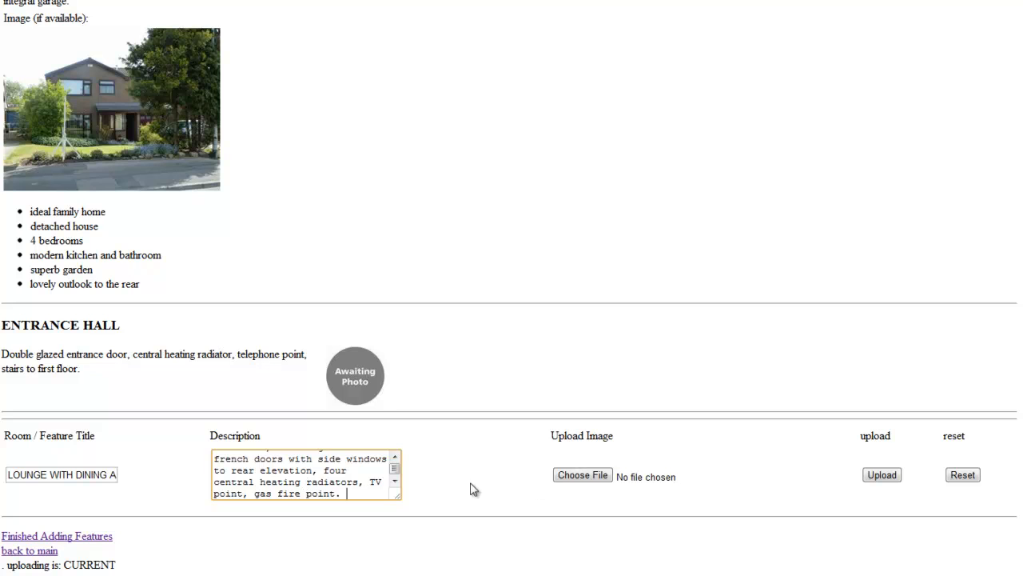
key("alt+Tab")
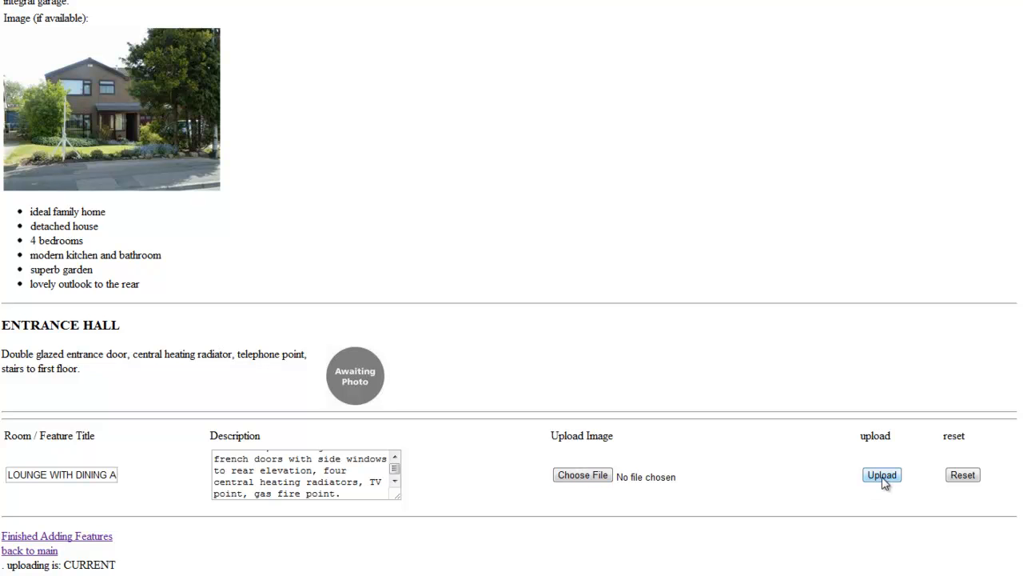
left_click(587, 478)
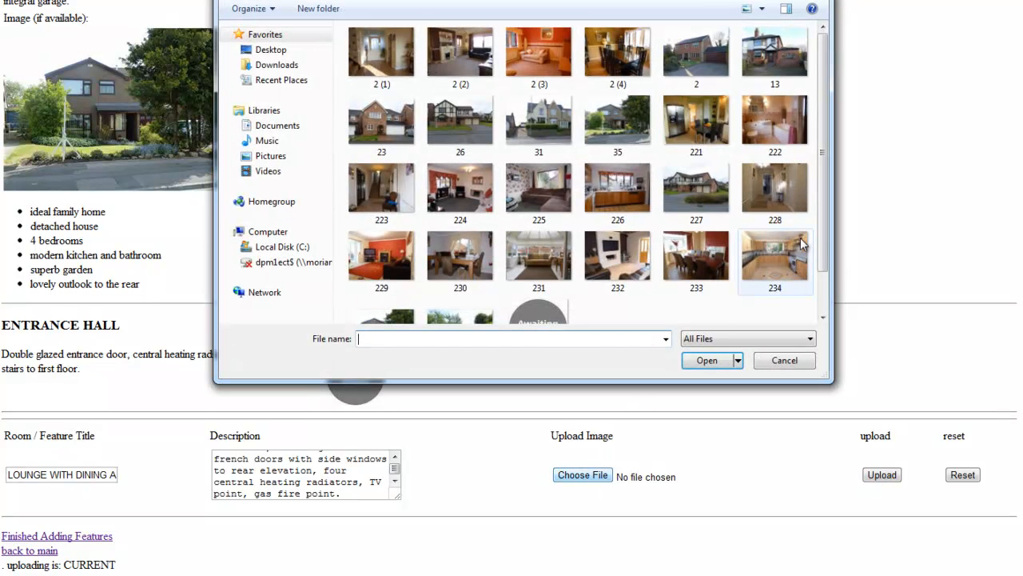
scroll(822, 192, "down", 1)
left_click(460, 284)
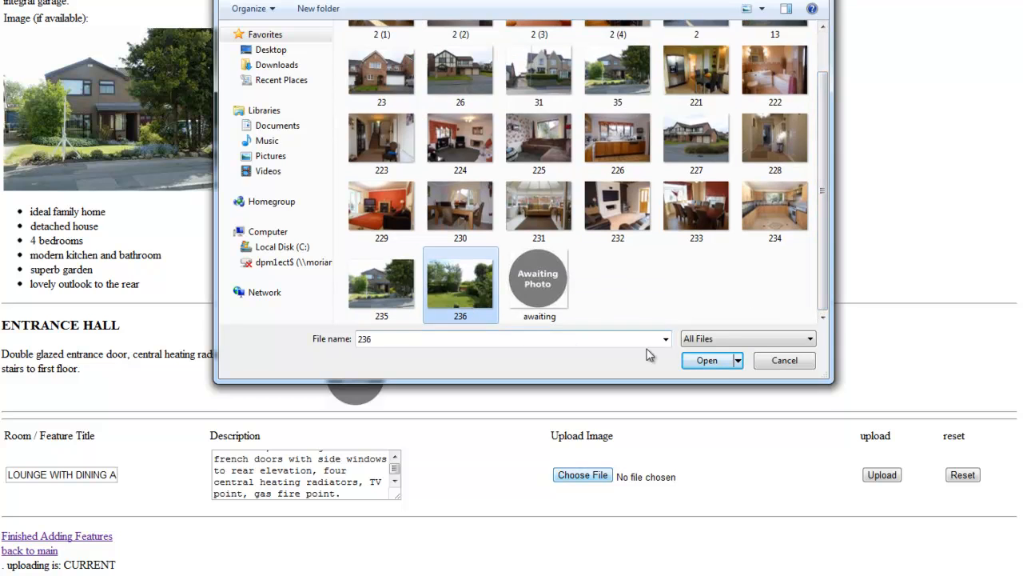
left_click(709, 360)
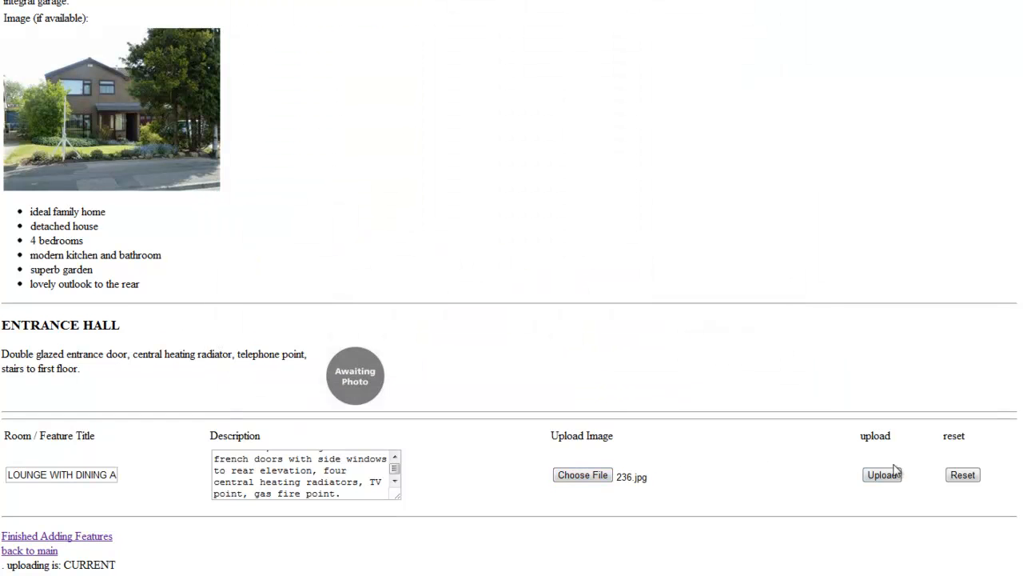
Upload the Lounge entry, then enter a KITCHEN feature with its pasted description
left_click(895, 477)
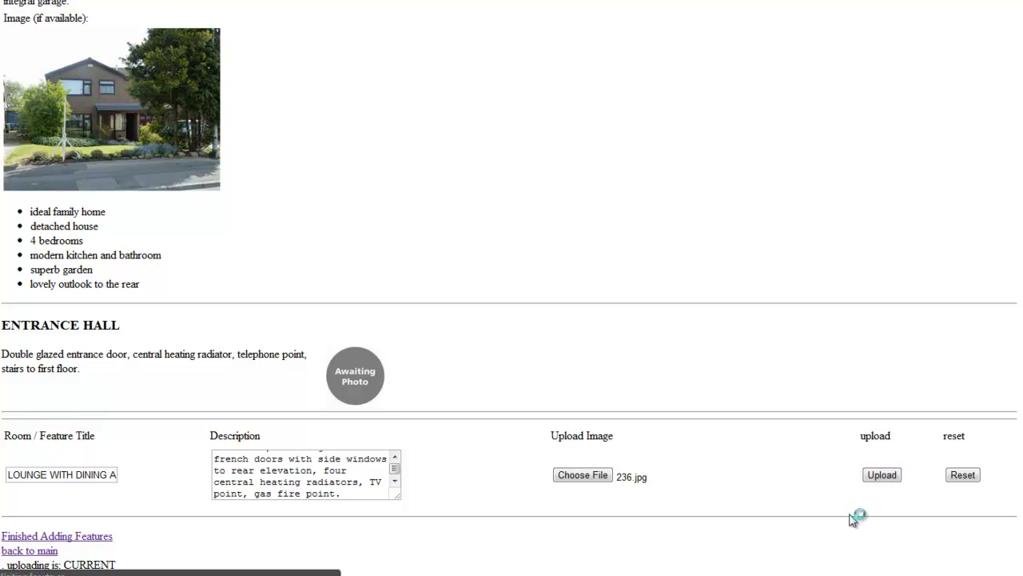
scroll(784, 482, "down", 5)
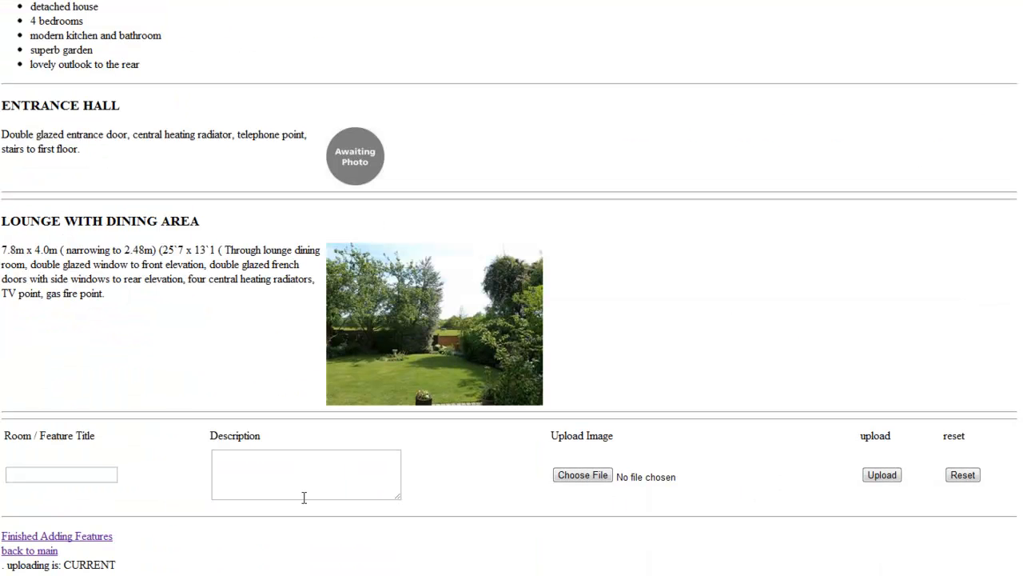
left_click(88, 476)
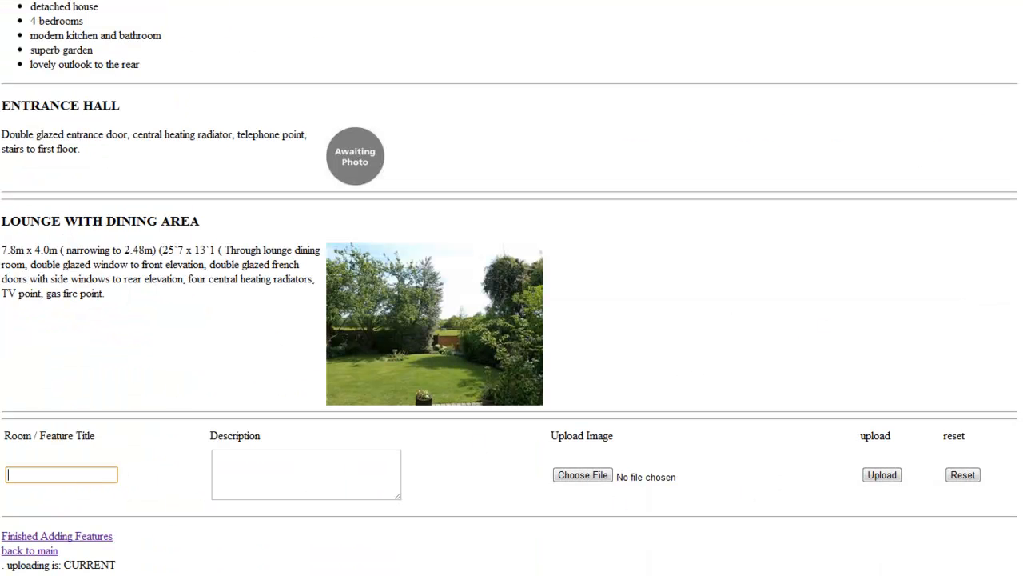
key("alt+Tab")
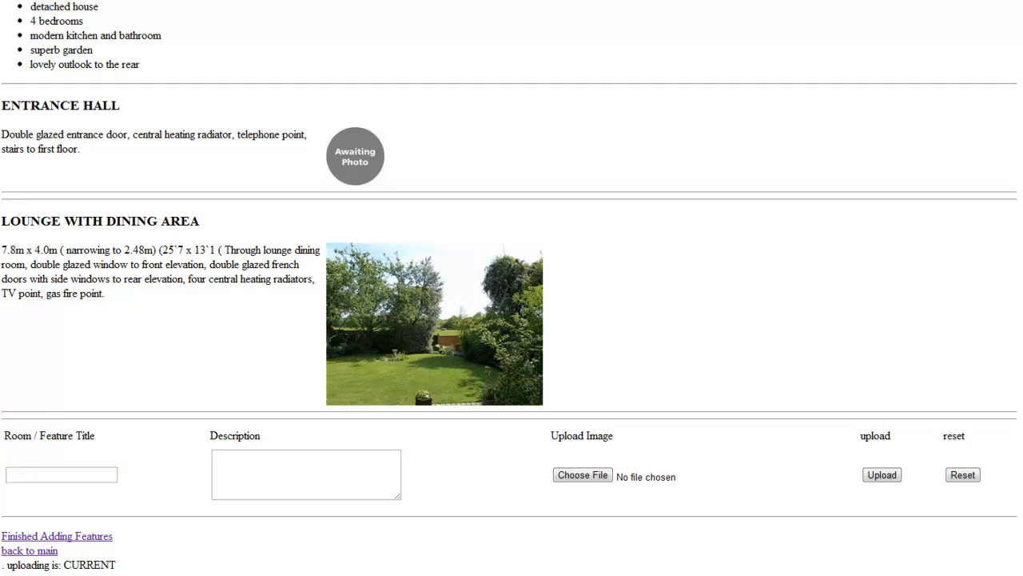
left_click(45, 475)
type("KITCHEN")
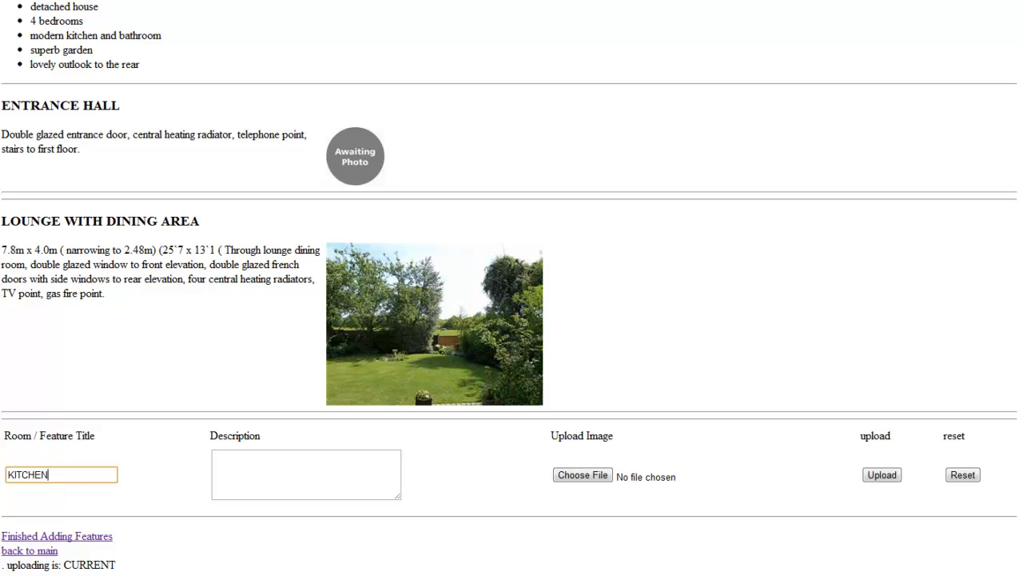
key("alt+Tab")
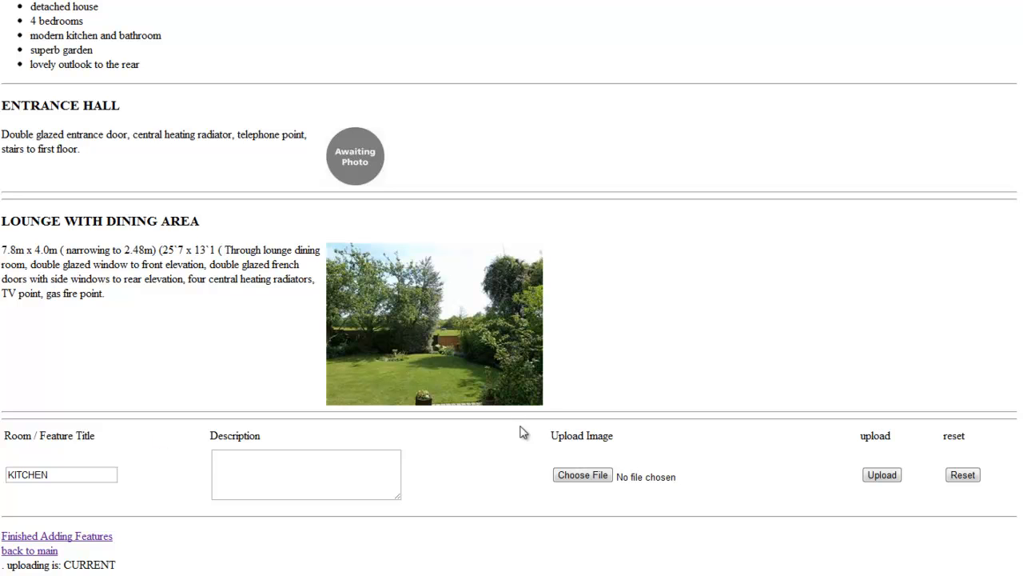
left_click(296, 469)
key("ctrl+v")
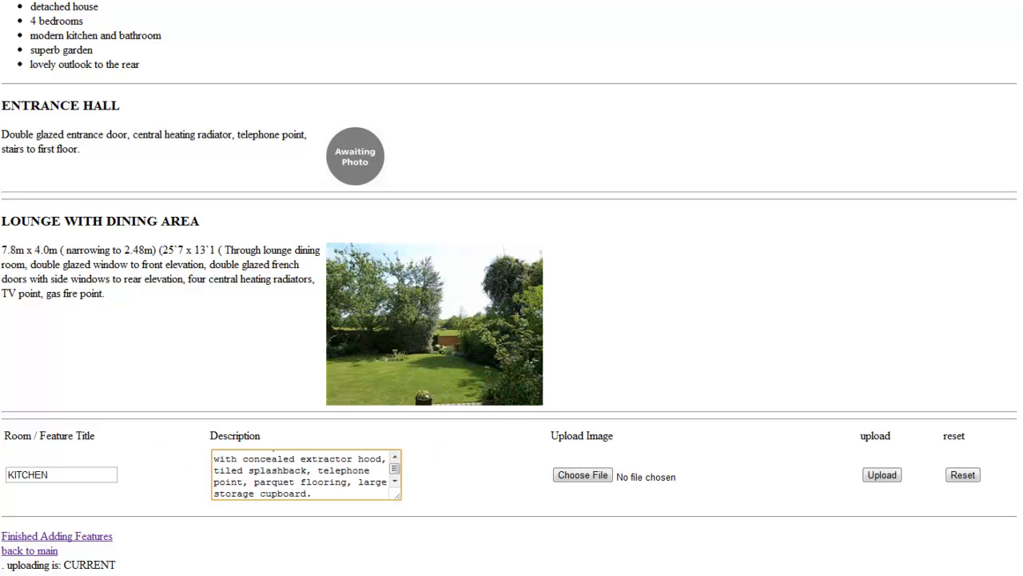
Attach kitchen photo 237 and upload the KITCHEN entry
key("alt+Tab")
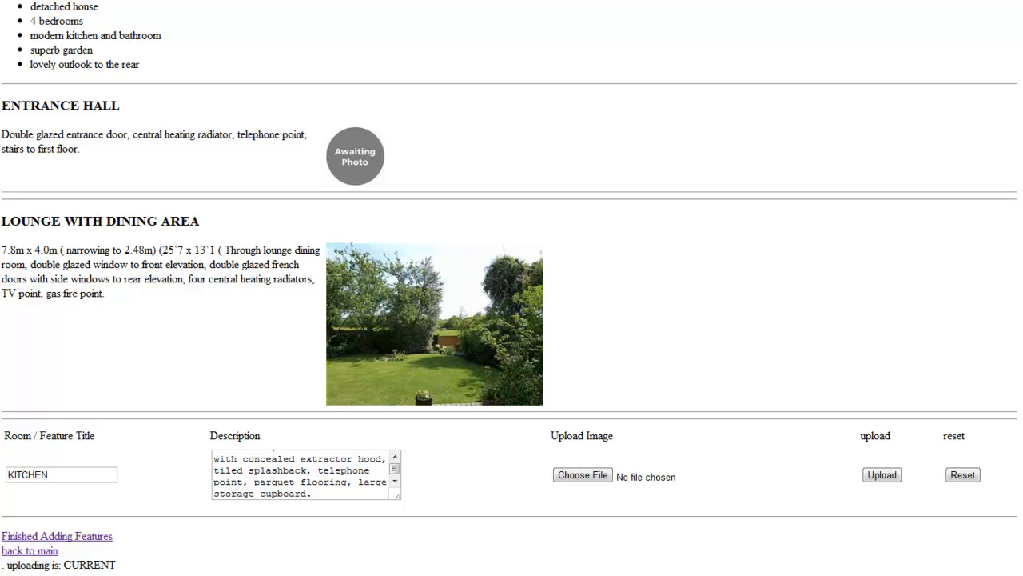
left_click(589, 475)
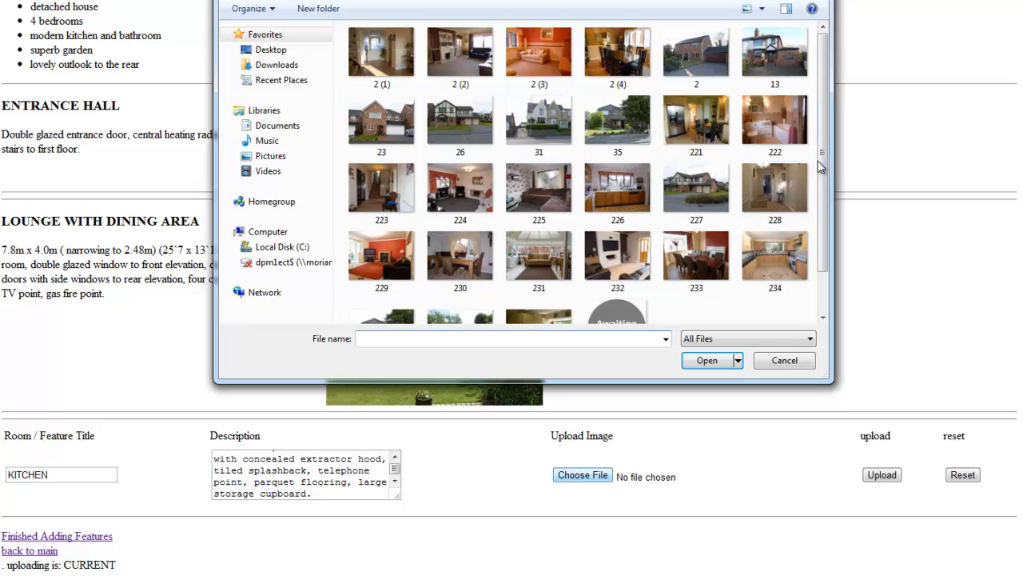
scroll(815, 167, "down", 2)
left_click(539, 284)
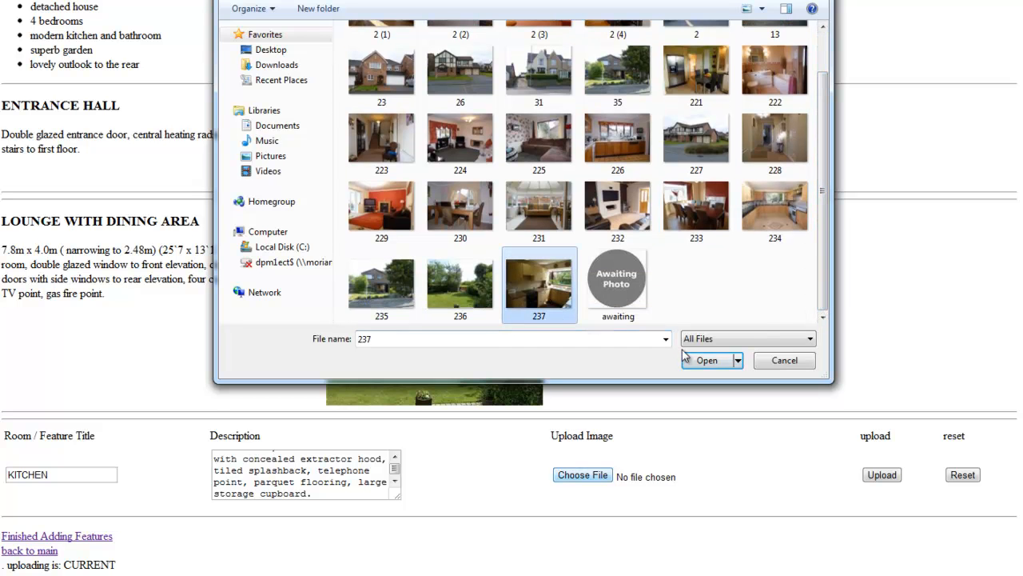
left_click(706, 360)
left_click(895, 480)
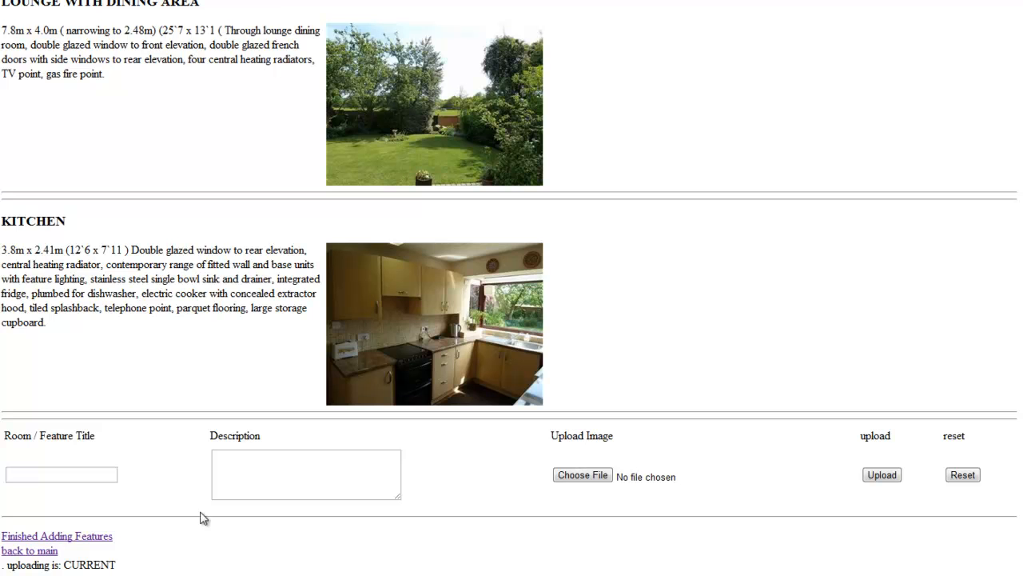
Enter UTILITY as the room title and paste in its description
left_click(69, 478)
type("UTILITY")
key("alt+Tab")
left_click(267, 473)
key("ctrl+v")
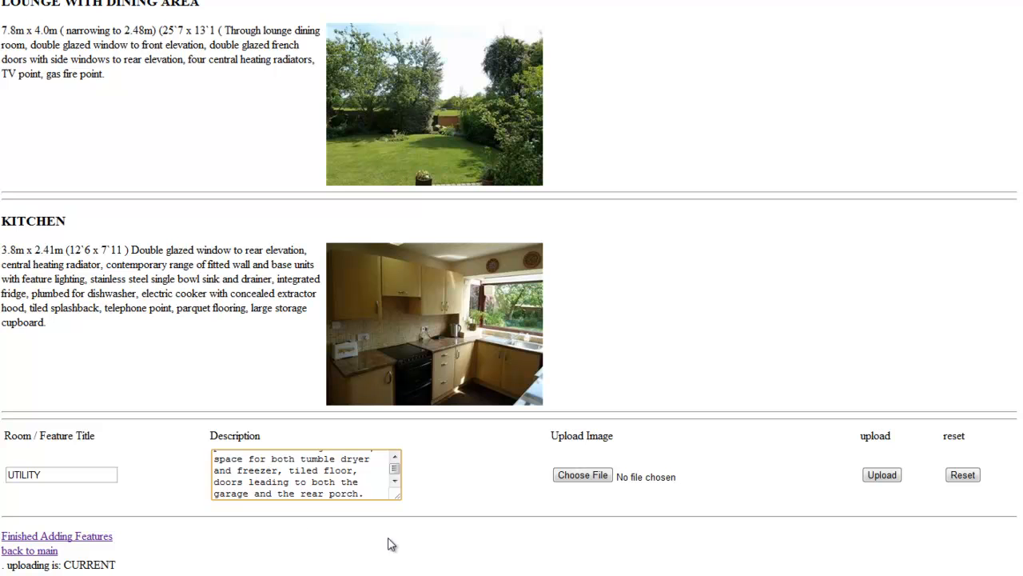
Attach photo 238.jpg and upload the UTILITY room entry
left_click(603, 475)
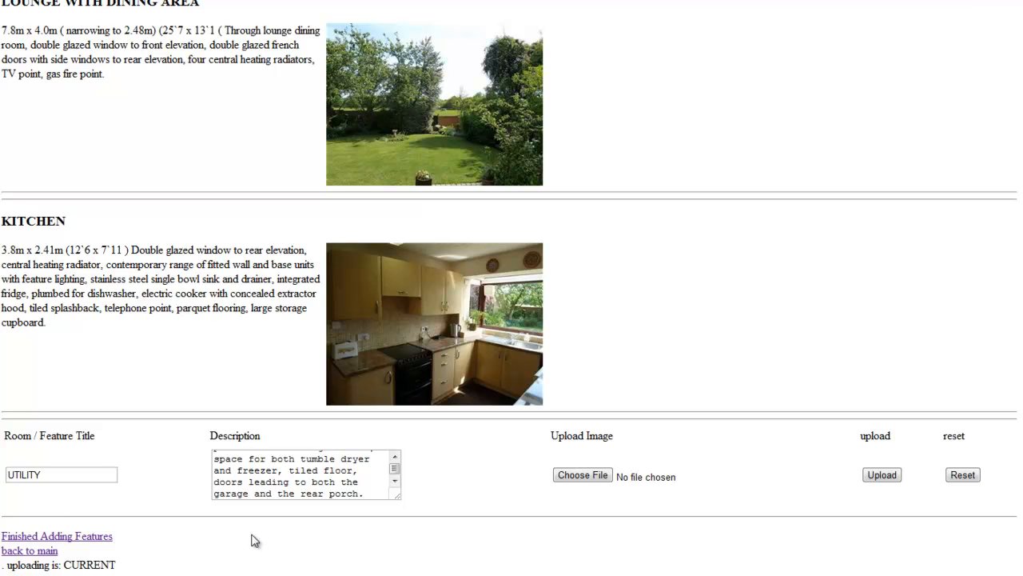
left_click(583, 475)
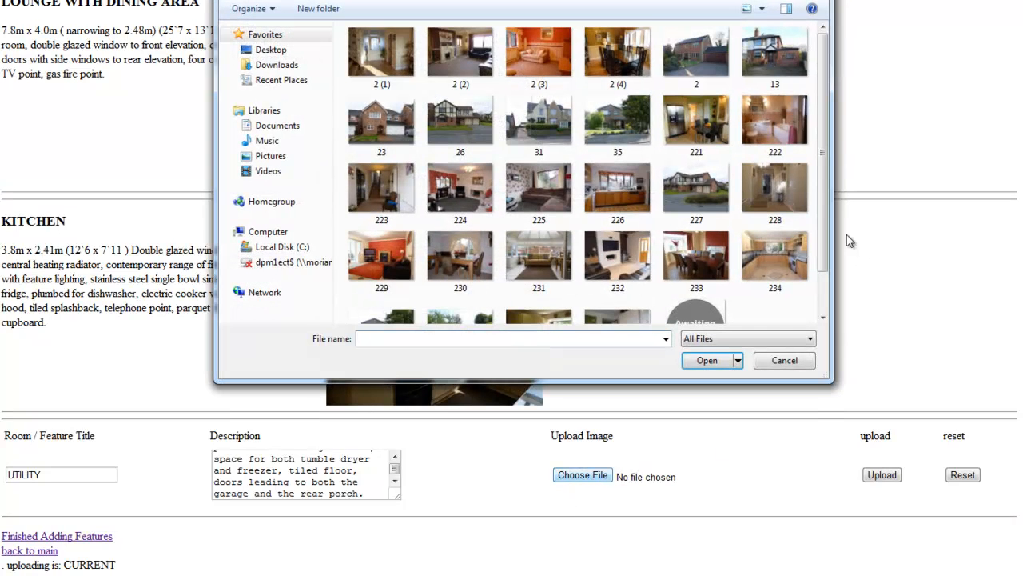
left_click_drag(829, 235, 827, 295)
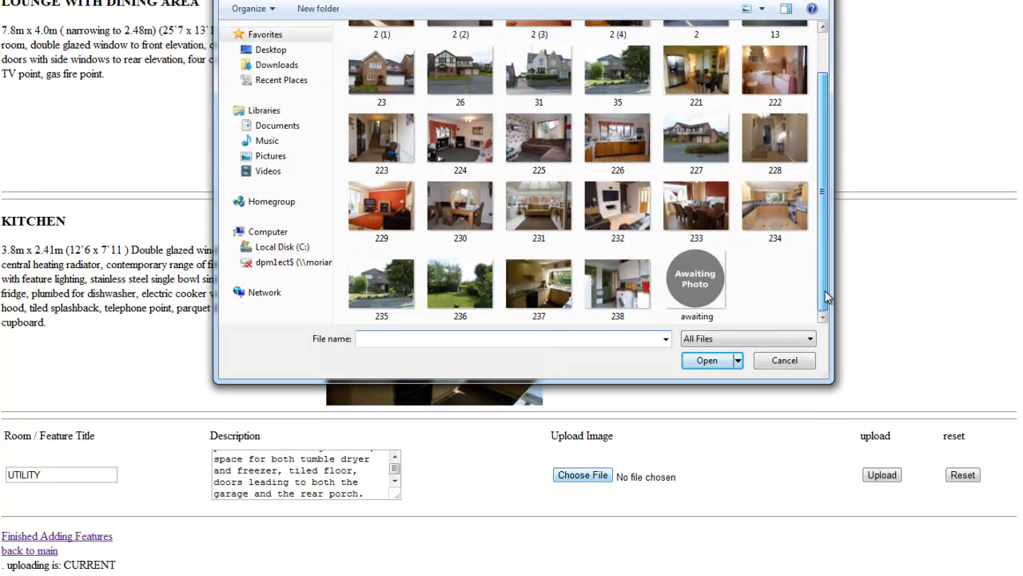
left_click(626, 302)
left_click(696, 359)
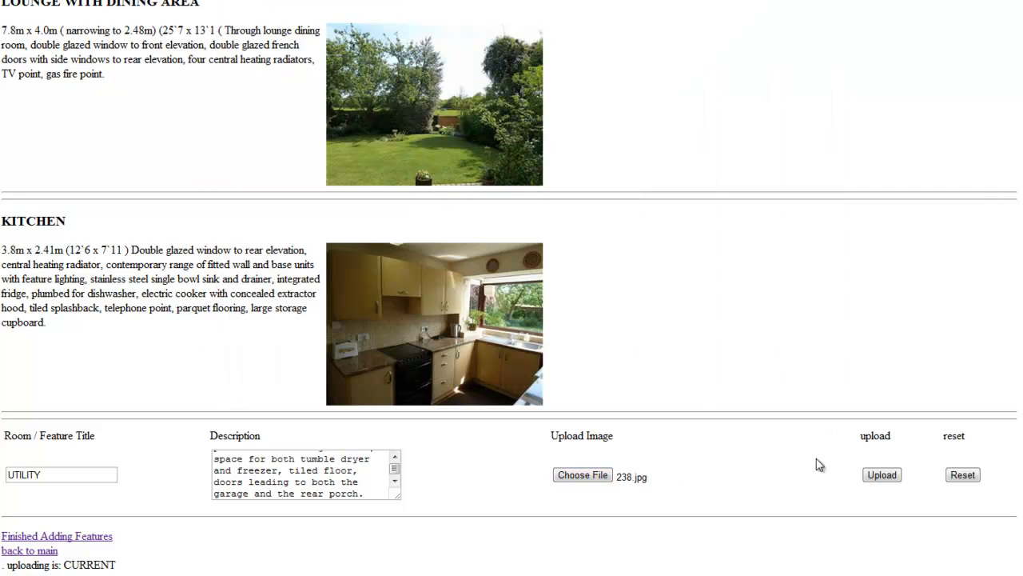
left_click(882, 474)
scroll(592, 304, "down", 3)
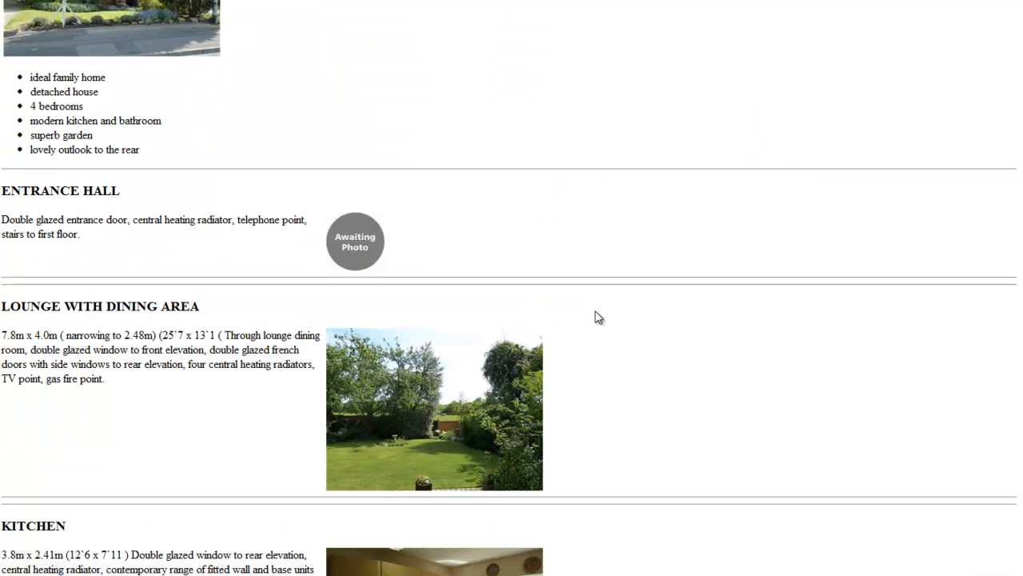
scroll(595, 317, "down", 6)
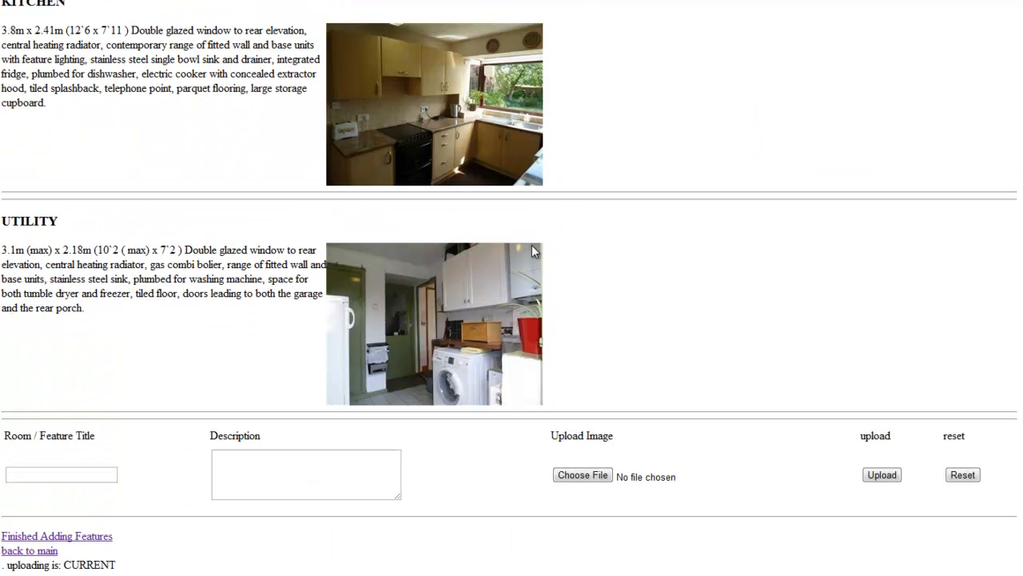
scroll(720, 312, "up", 10)
scroll(416, 215, "down", 10)
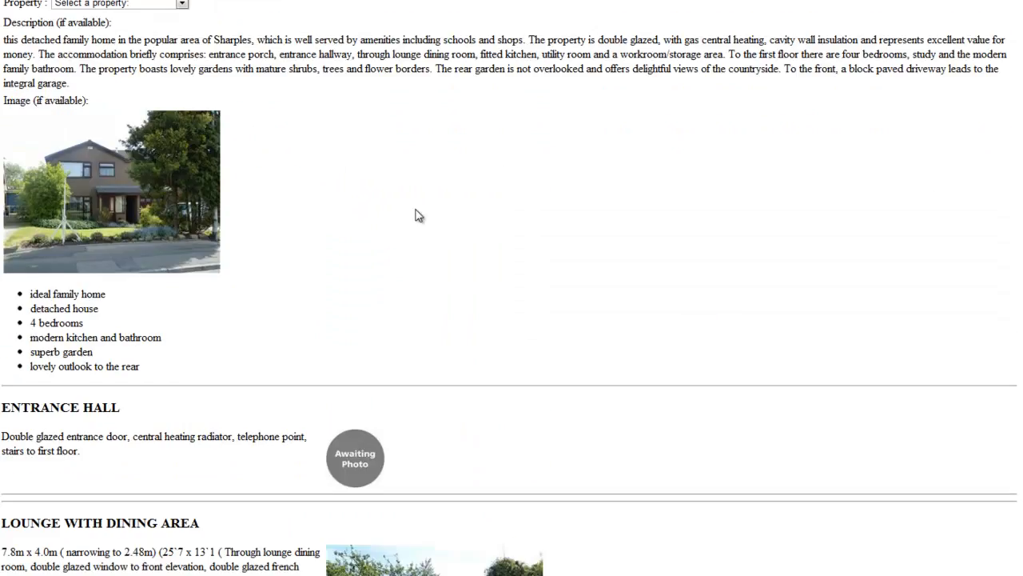
scroll(788, 392, "up", 10)
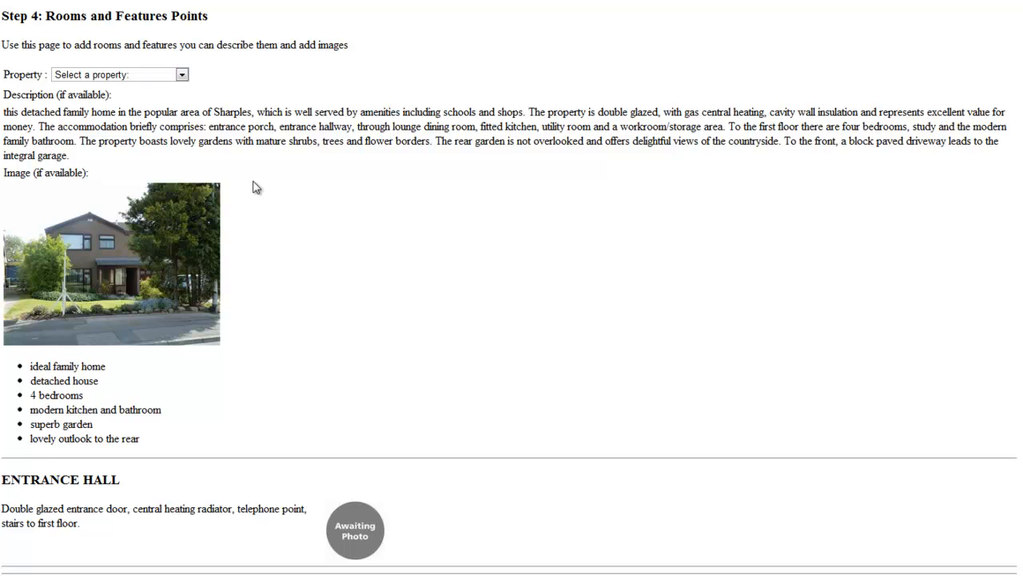
scroll(255, 189, "down", 10)
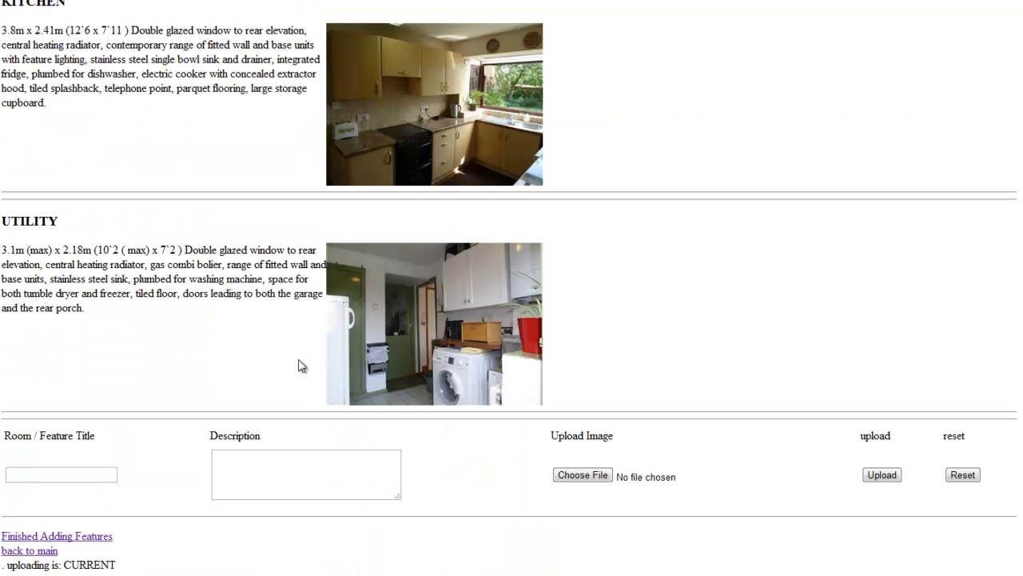
left_click(46, 551)
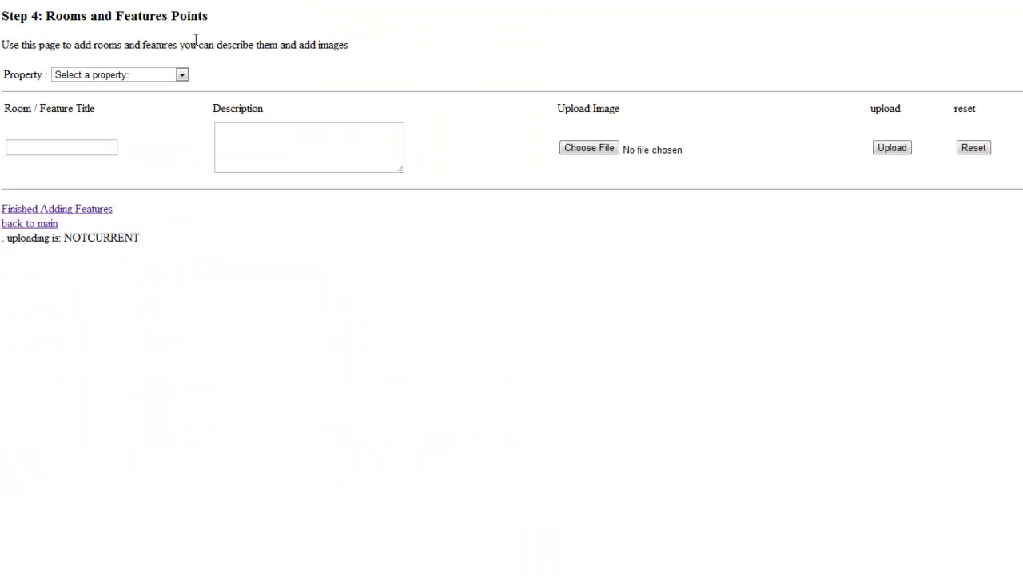
left_click(183, 74)
left_click(171, 123)
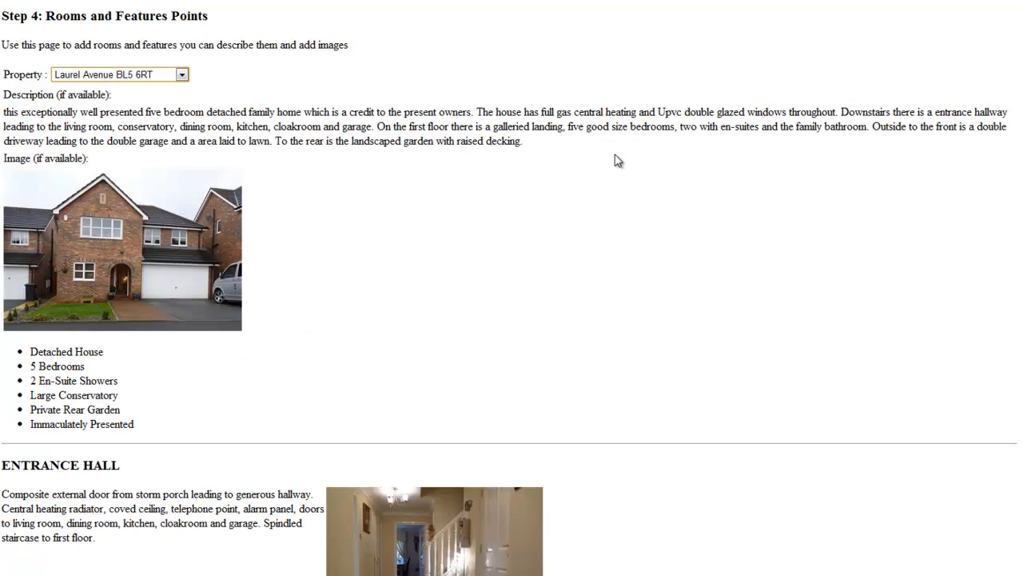
scroll(549, 267, "down", 10)
scroll(549, 267, "up", 11)
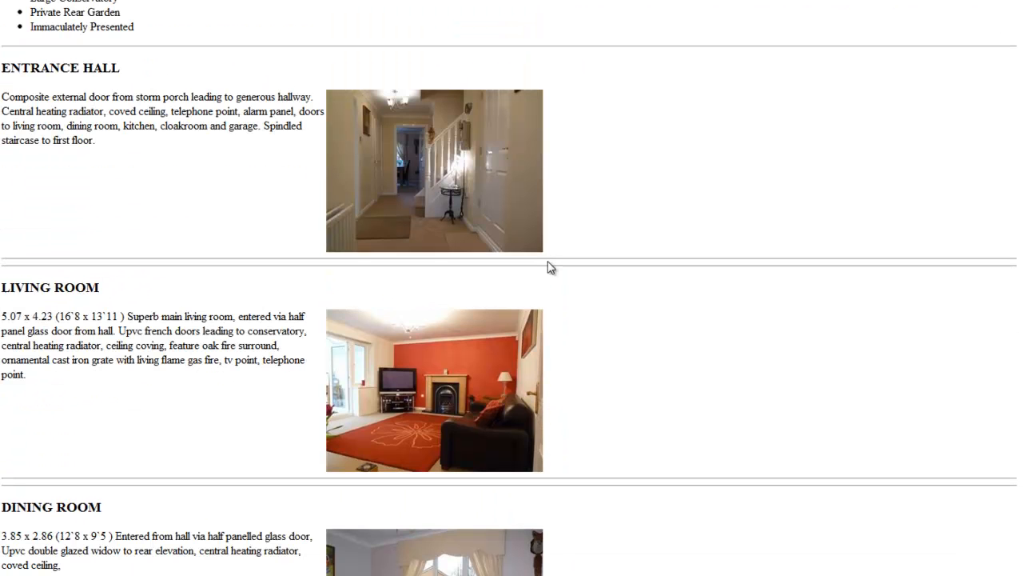
scroll(474, 247, "down", 6)
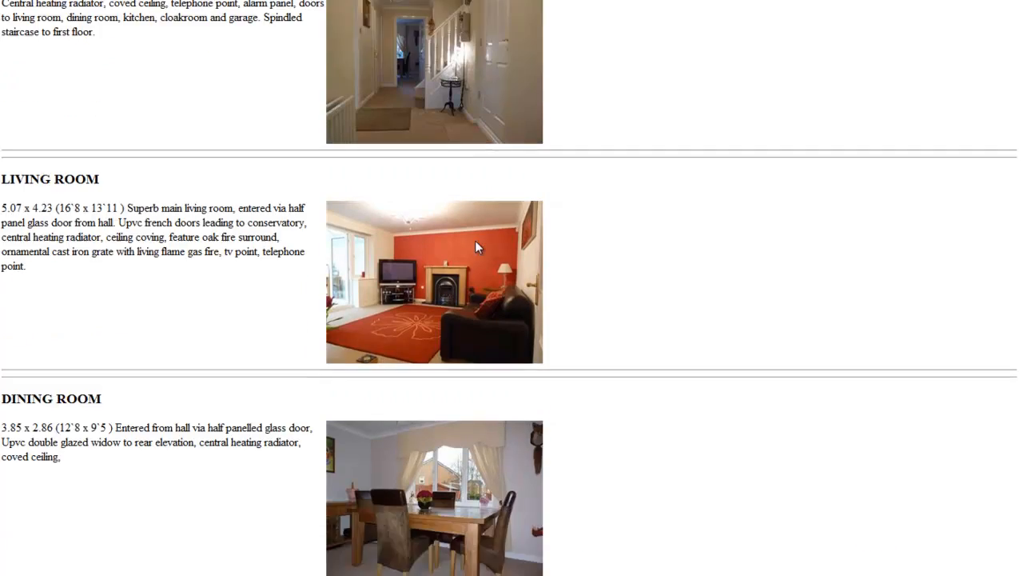
scroll(475, 247, "up", 6)
left_click(181, 74)
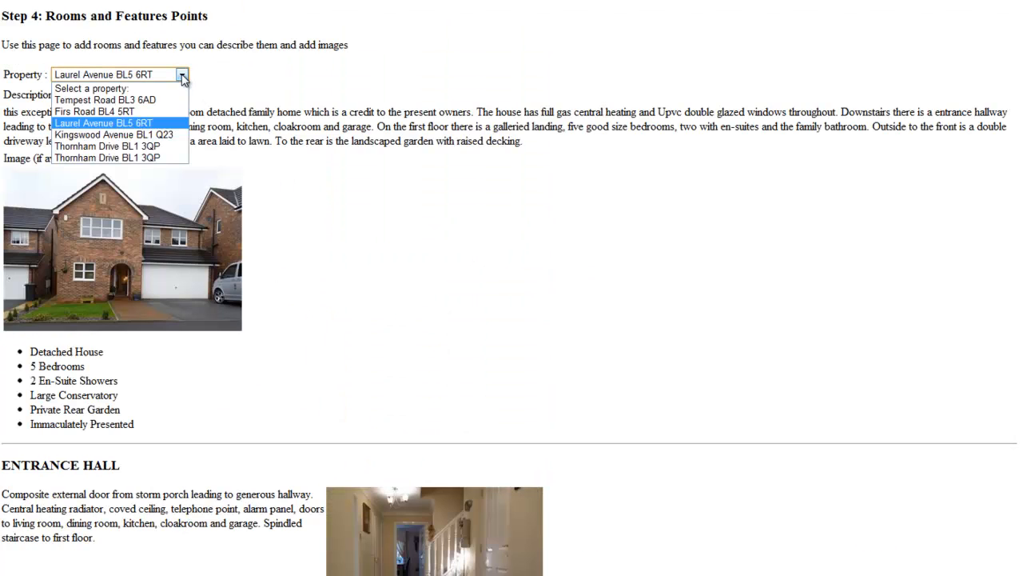
left_click(170, 112)
scroll(376, 198, "down", 15)
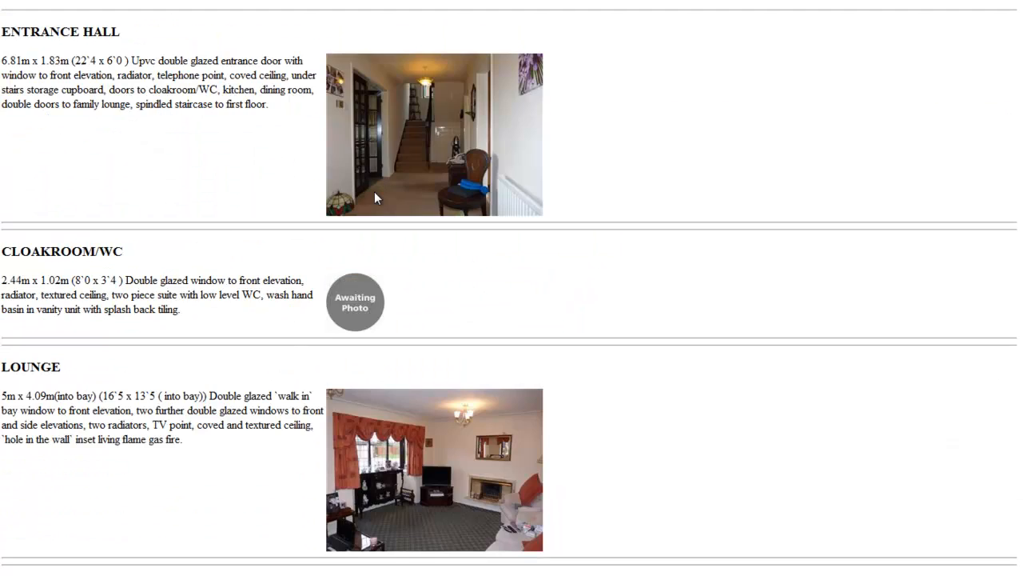
scroll(376, 195, "down", 3)
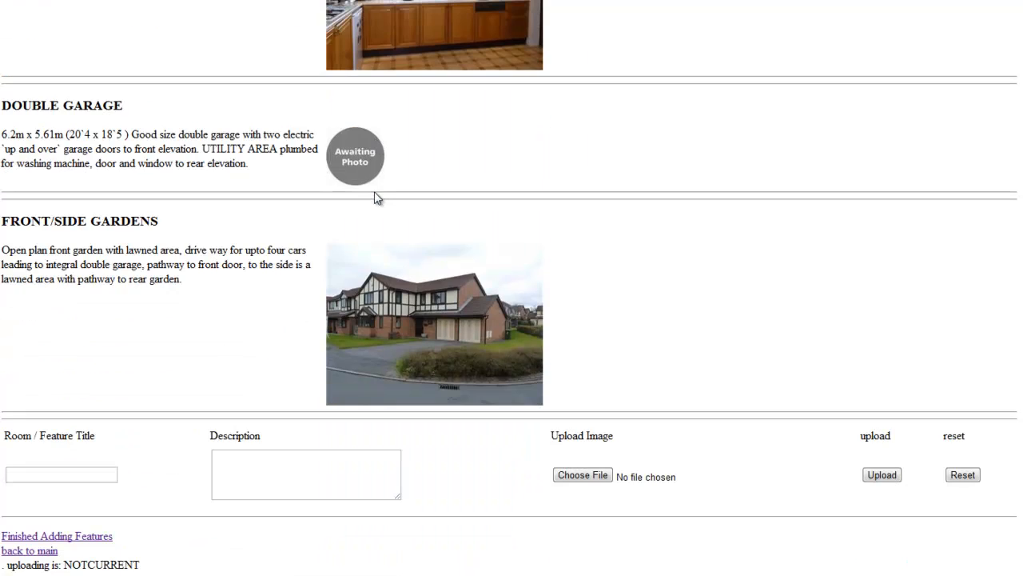
scroll(377, 197, "up", 18)
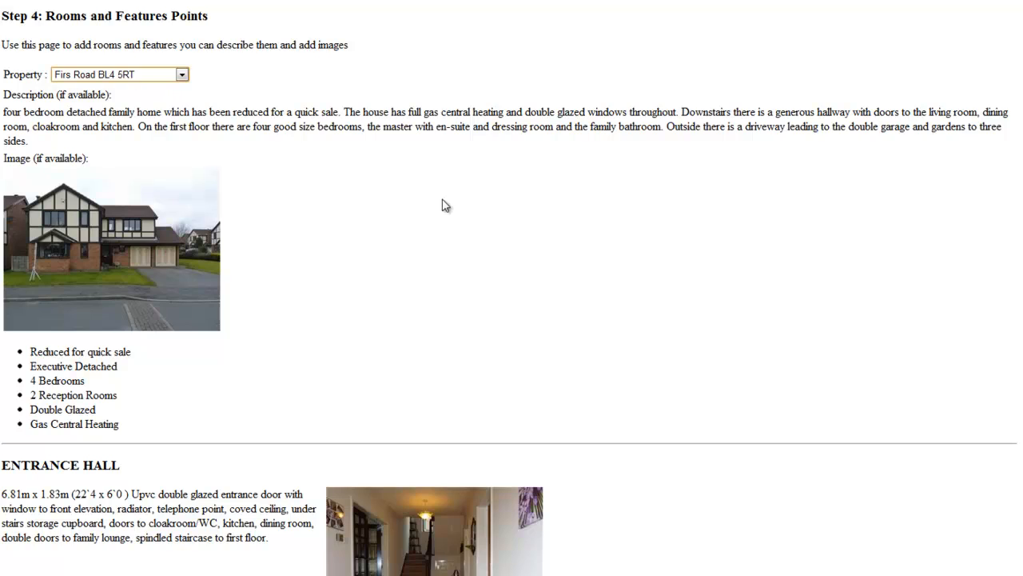
scroll(270, 306, "down", 18)
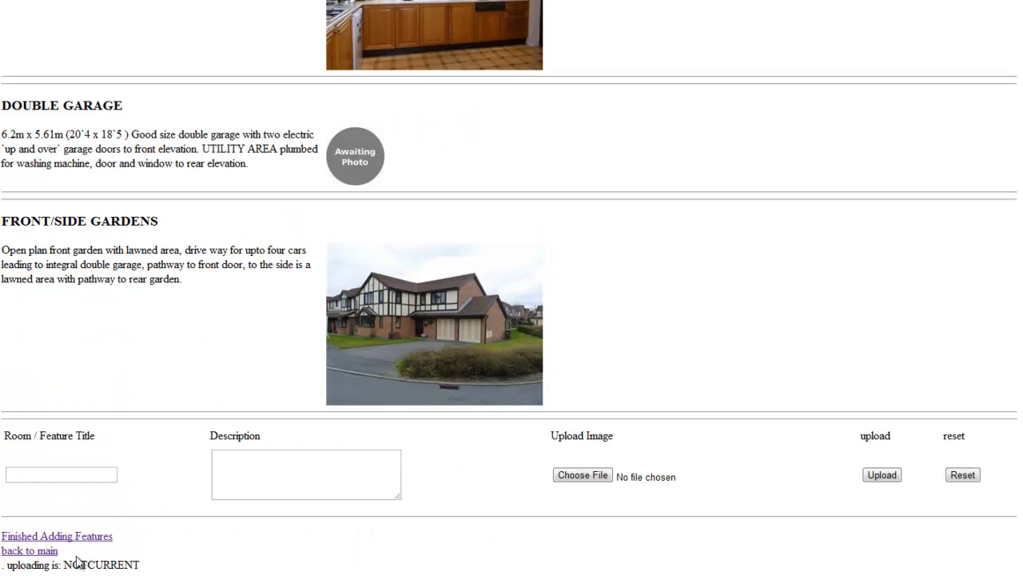
left_click(56, 537)
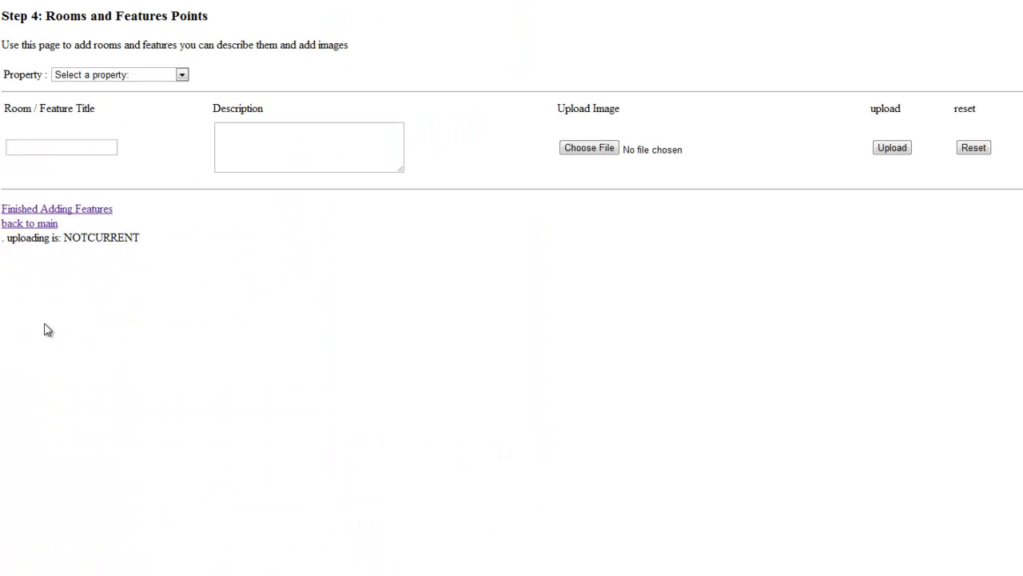
left_click(16, 225)
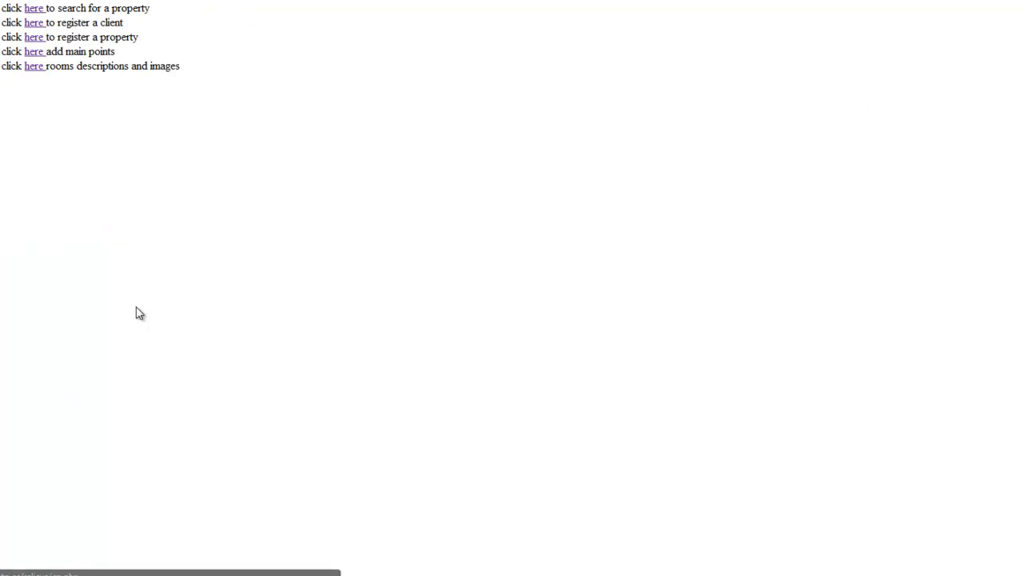
left_click(35, 8)
left_click(112, 50)
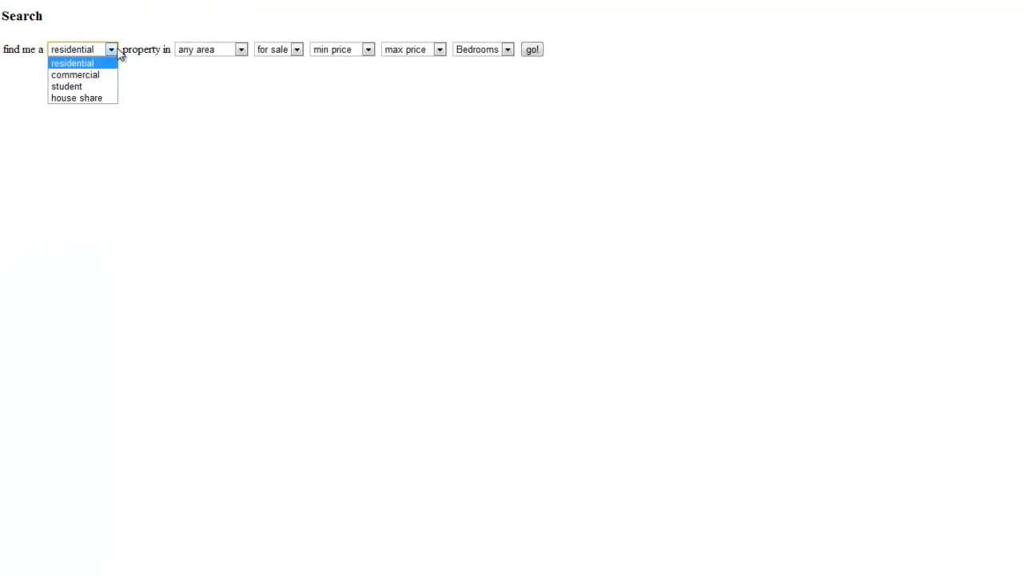
left_click(118, 51)
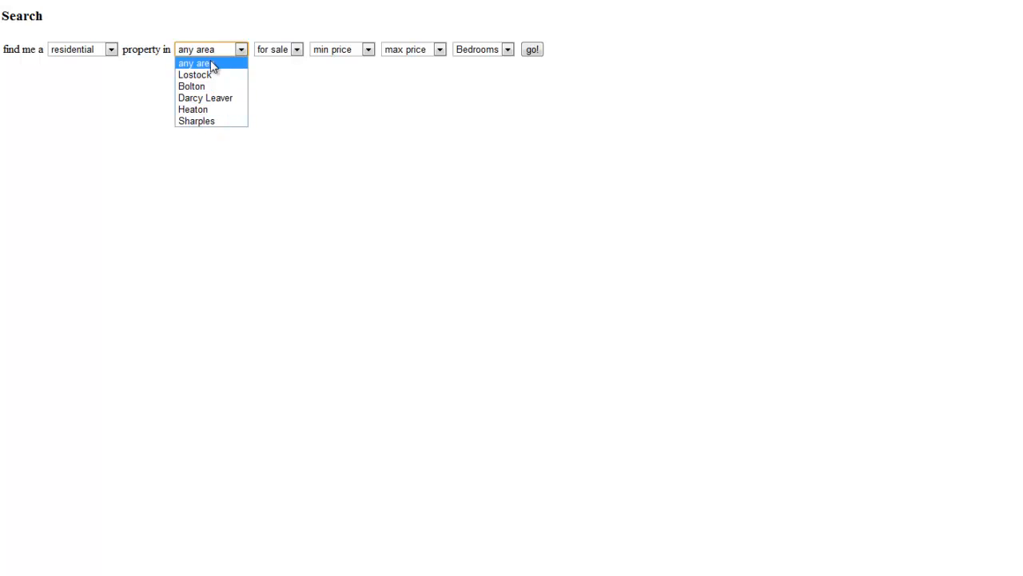
left_click(395, 142)
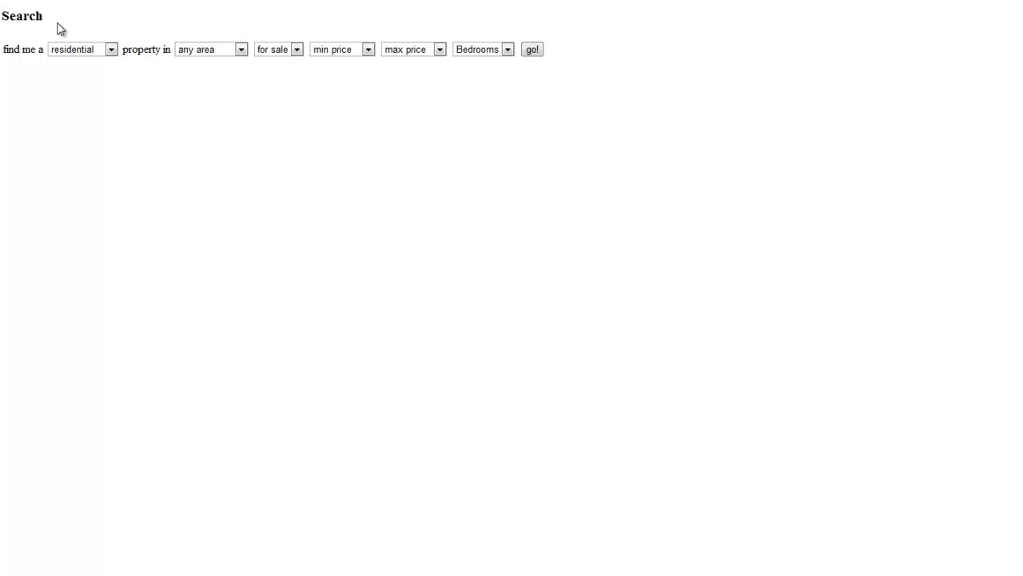
key("alt+Left")
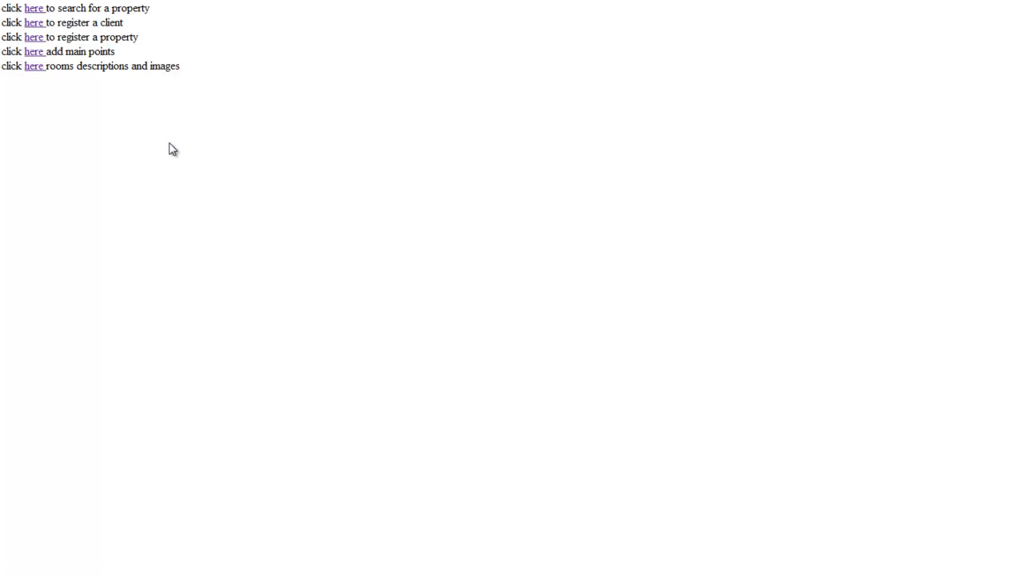